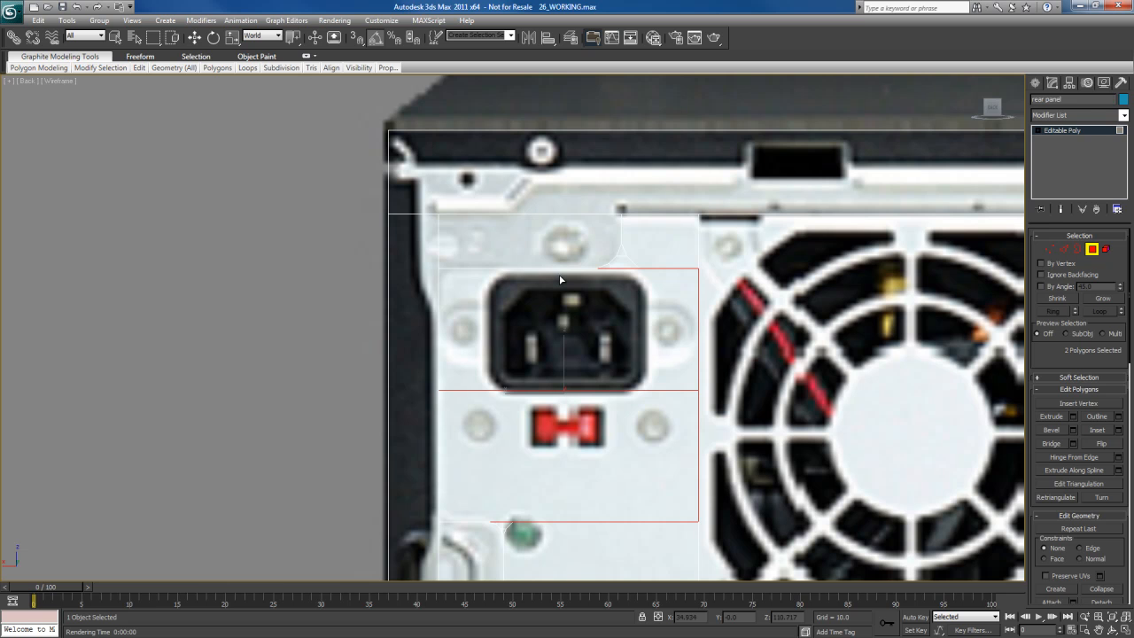
# Step: QuickSlice the selected rear panel polygons vertically along both sides of the power socket in the reference image
pyautogui.moveTo(571, 348); pyautogui.dragTo(561, 331, button='middle')
pyautogui.click(560, 329)
pyautogui.rightClick(560, 329)
pyautogui.click(537, 225)
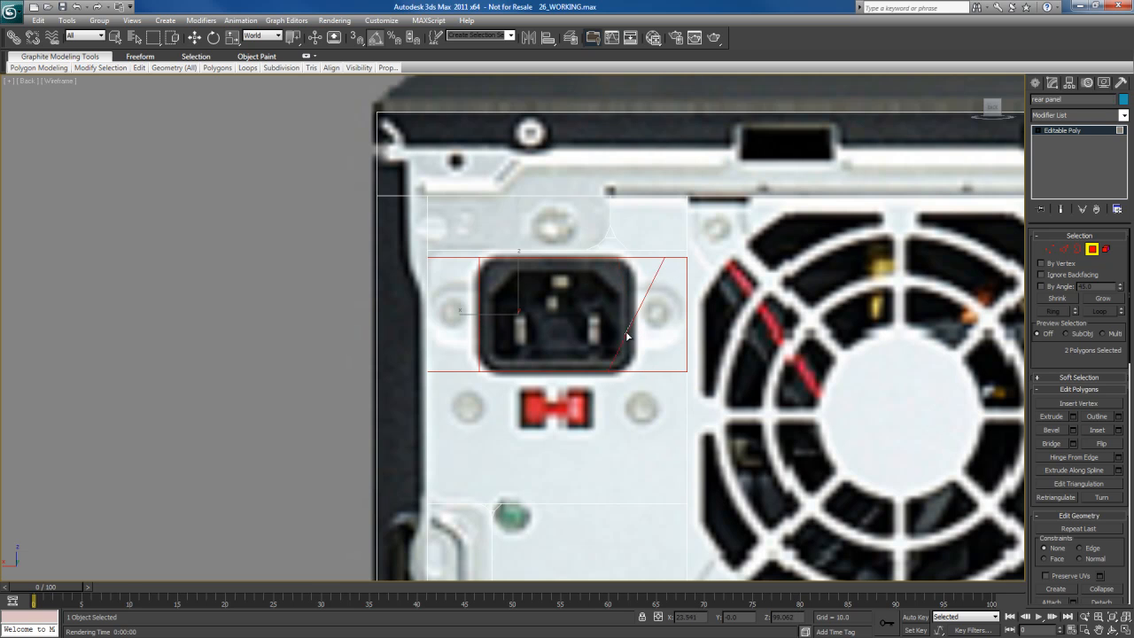
pyautogui.click(633, 324)
pyautogui.moveTo(590, 344); pyautogui.dragTo(618, 386, button='middle')
pyautogui.rightClick(607, 358)
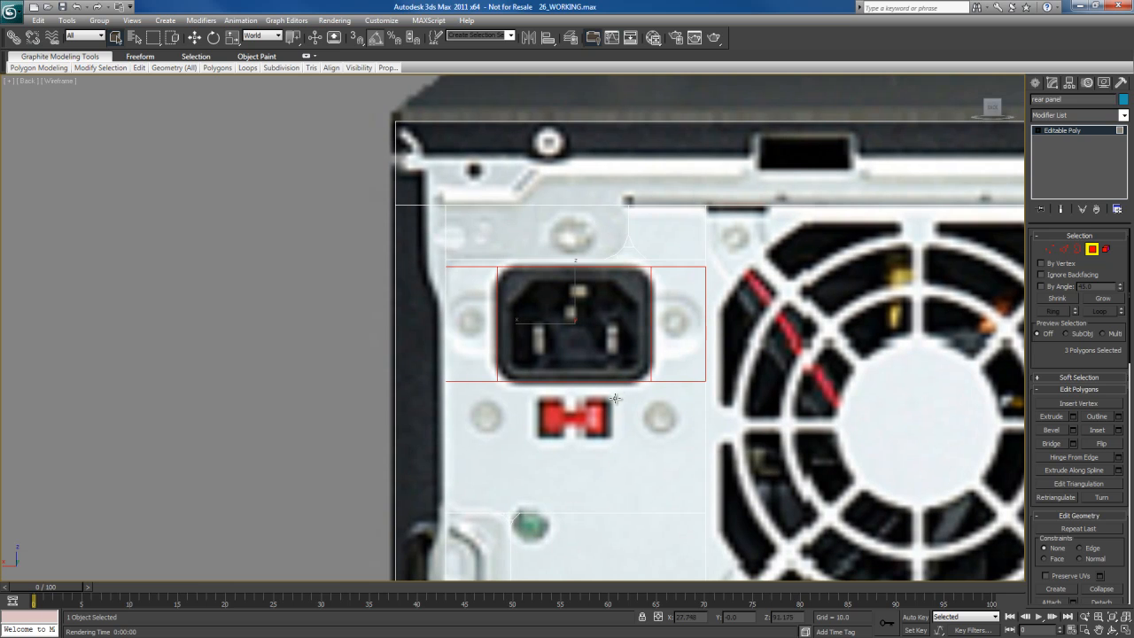
# Step: Select the polygon covering the power socket and inset it slightly to form a thin rim
pyautogui.click(586, 338)
pyautogui.moveTo(593, 344); pyautogui.dragTo(598, 358, button='middle')
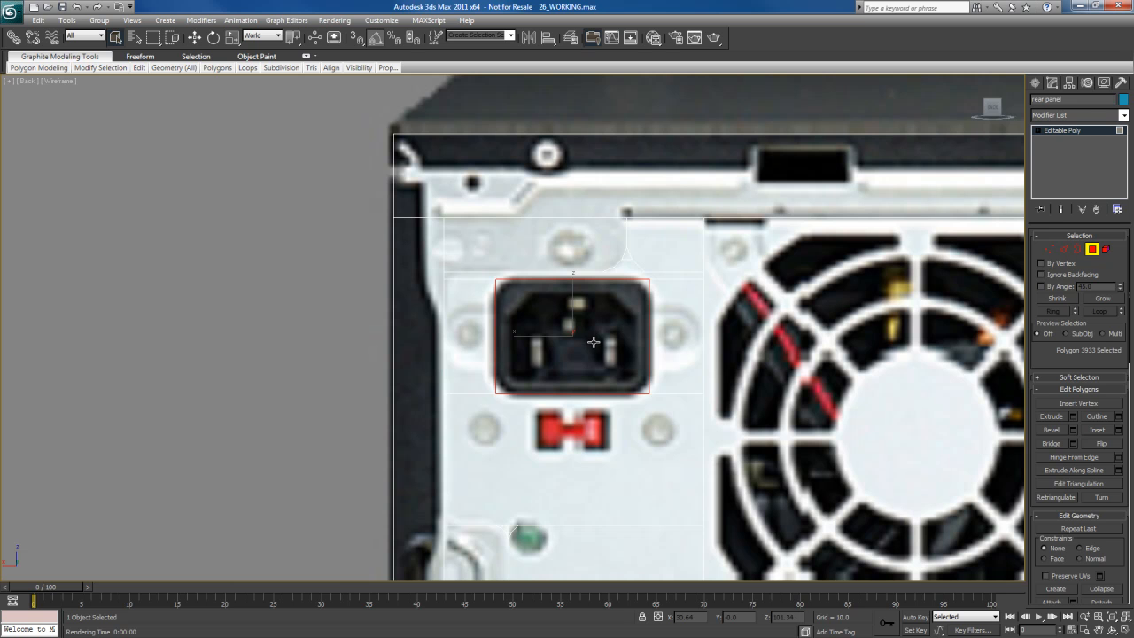
pyautogui.moveTo(594, 341); pyautogui.dragTo(592, 344, button='middle')
pyautogui.hotkey('alt', 'w')
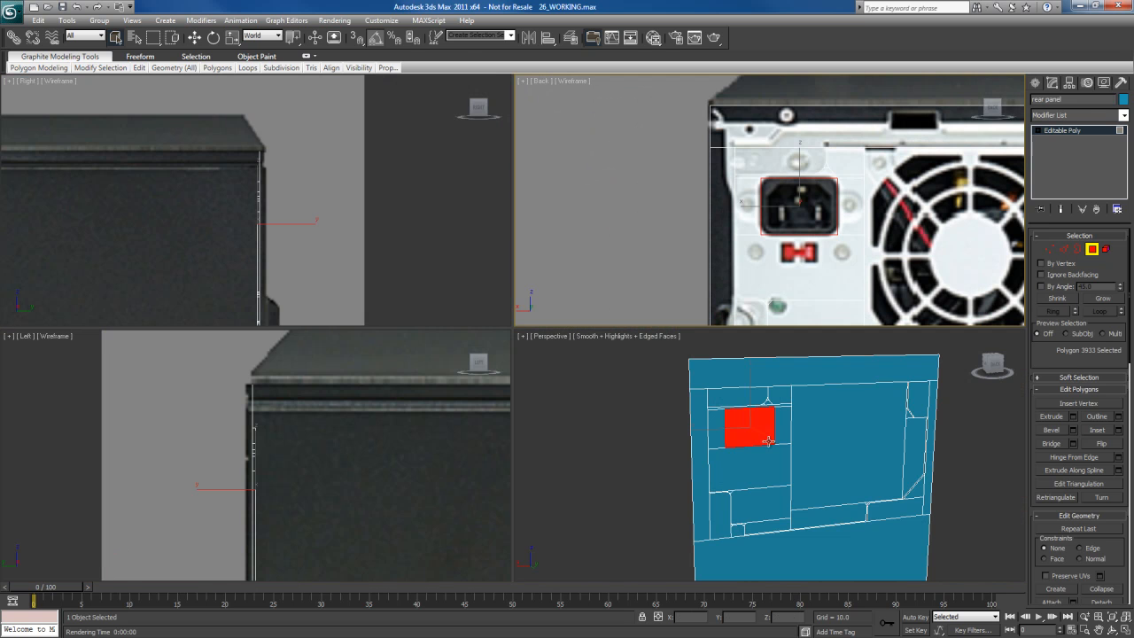
pyautogui.press('z')
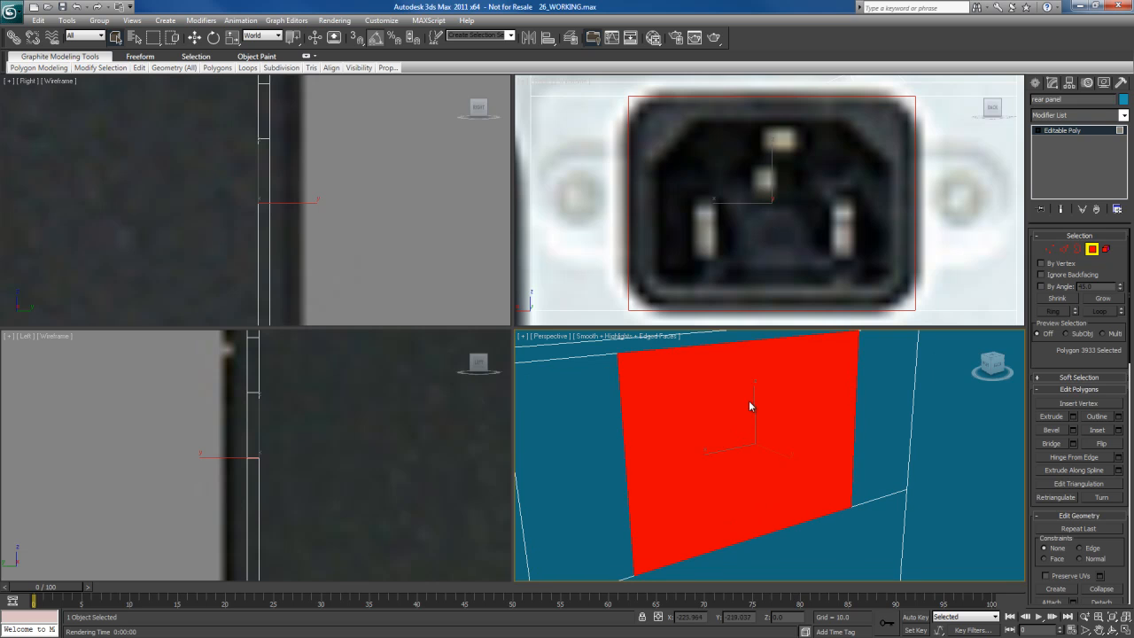
pyautogui.rightClick(750, 405)
pyautogui.click(640, 456)
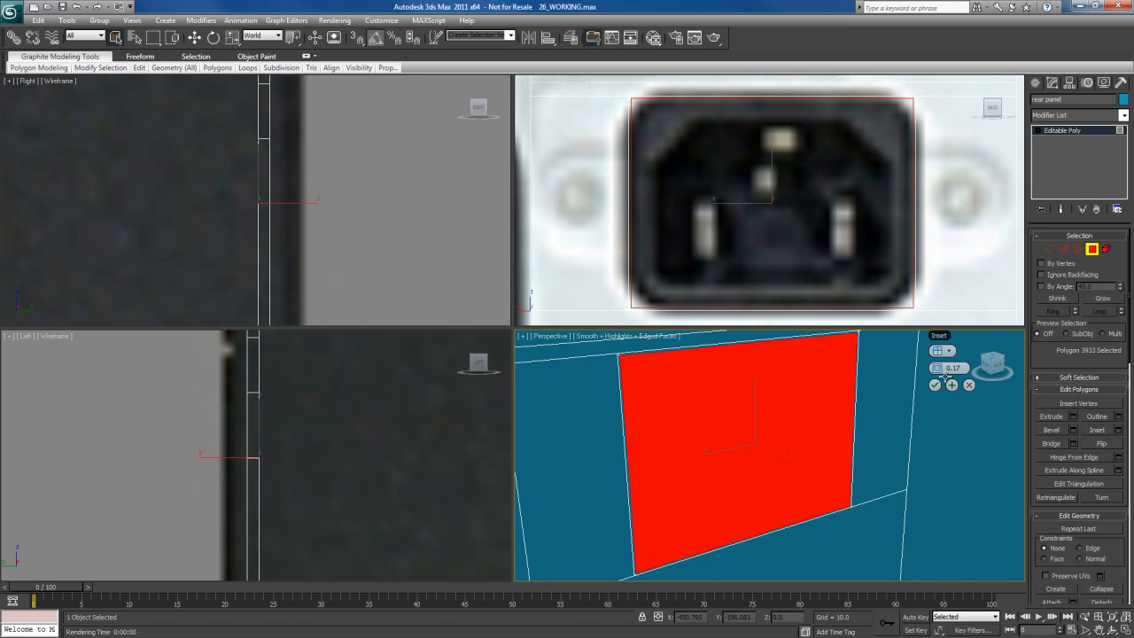
pyautogui.moveTo(936, 368); pyautogui.dragTo(950, 368)
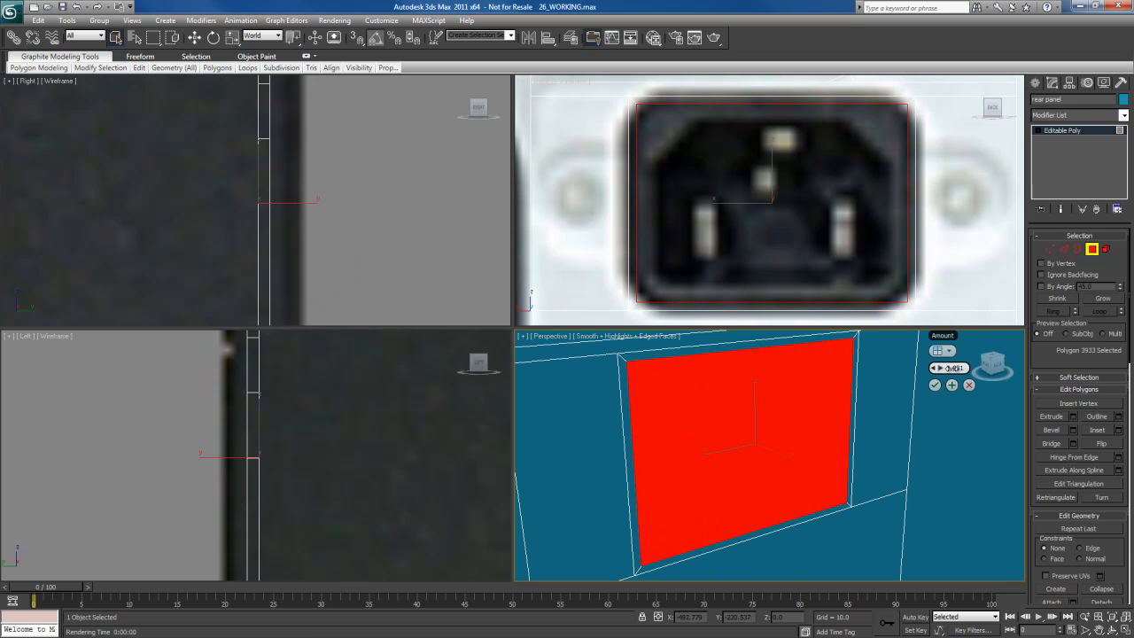
pyautogui.click(935, 384)
# Step: Extrude the socket polygon into the panel and move it back along Y to leave a shallow recess
pyautogui.keyDown('alt'); pyautogui.moveTo(764, 384); pyautogui.dragTo(746, 399, button='middle'); pyautogui.keyUp('alt')
pyautogui.hotkey('shift', 'e')
pyautogui.moveTo(746, 399); pyautogui.dragTo(745, 407)
pyautogui.rightClick(745, 408)
pyautogui.press('w')
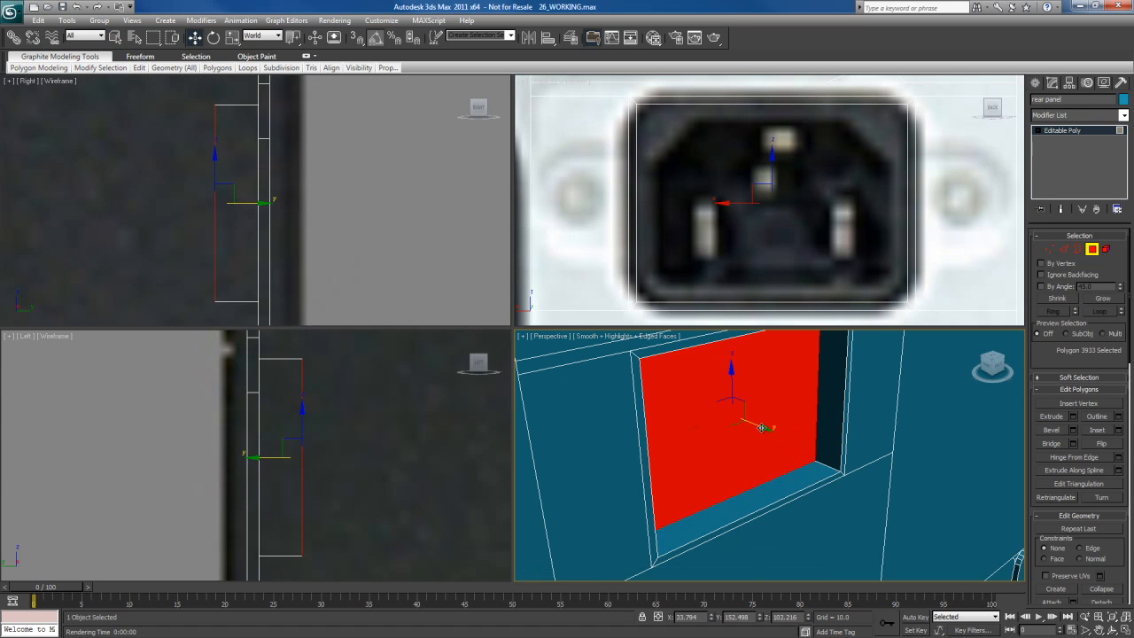
pyautogui.moveTo(762, 428); pyautogui.dragTo(784, 435)
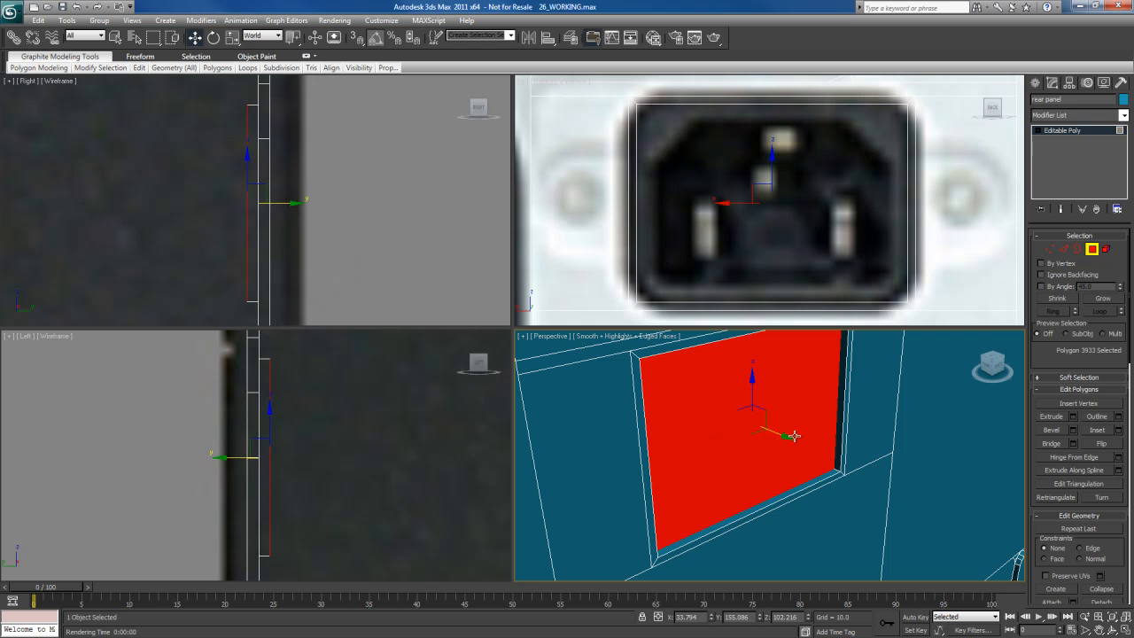
# Step: Inset the recessed polygon again to match the inner outline of the power socket
pyautogui.rightClick(789, 373)
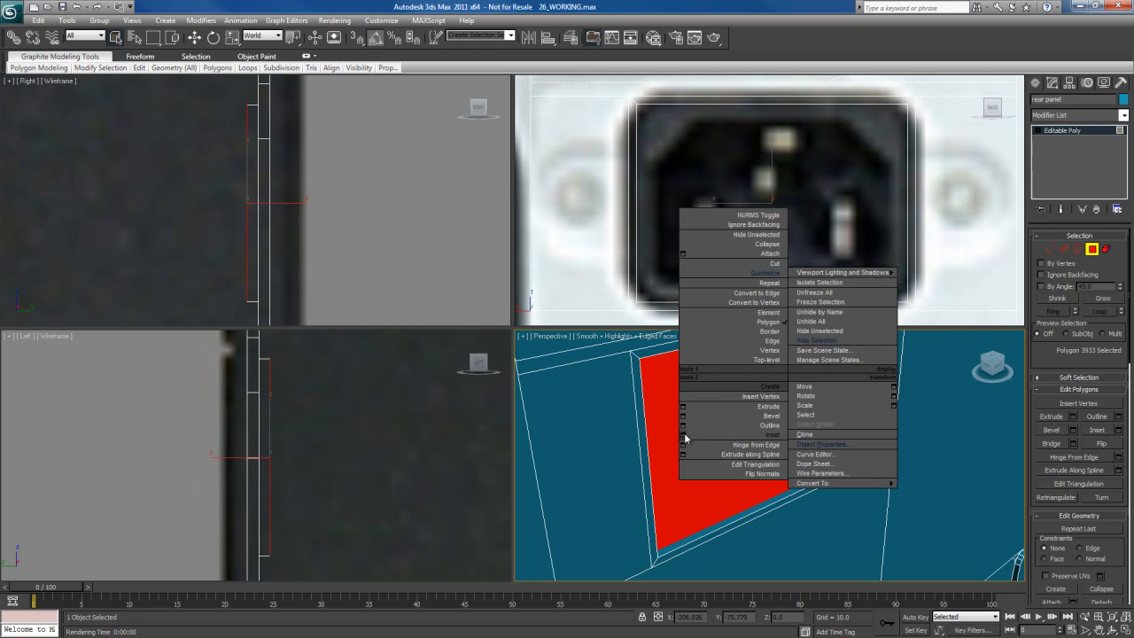
pyautogui.click(683, 435)
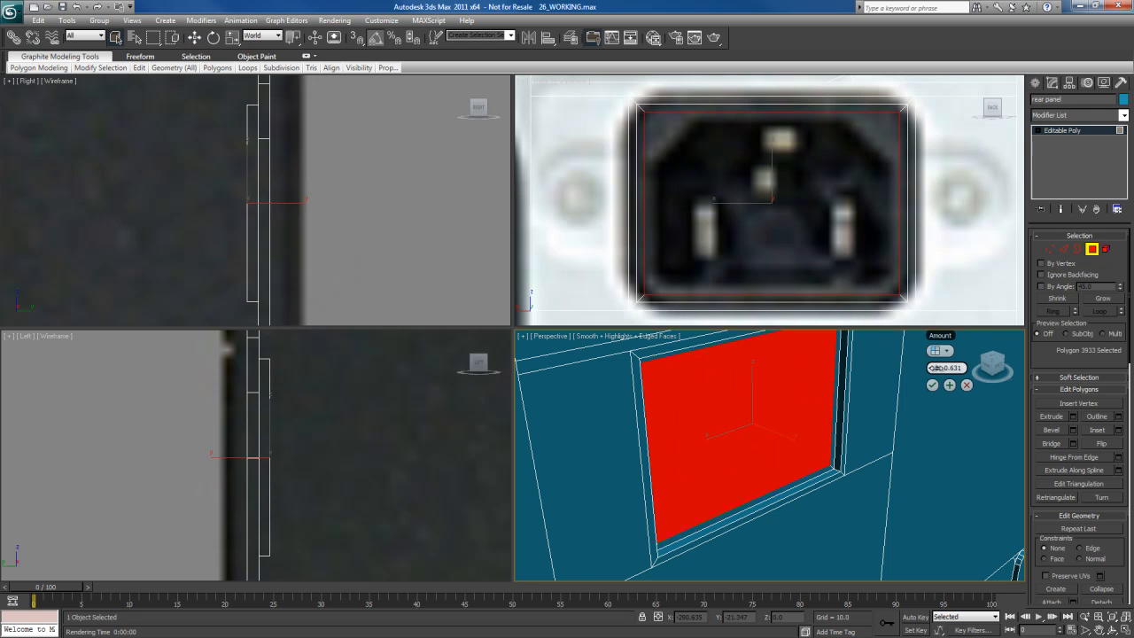
pyautogui.moveTo(926, 367); pyautogui.dragTo(957, 370)
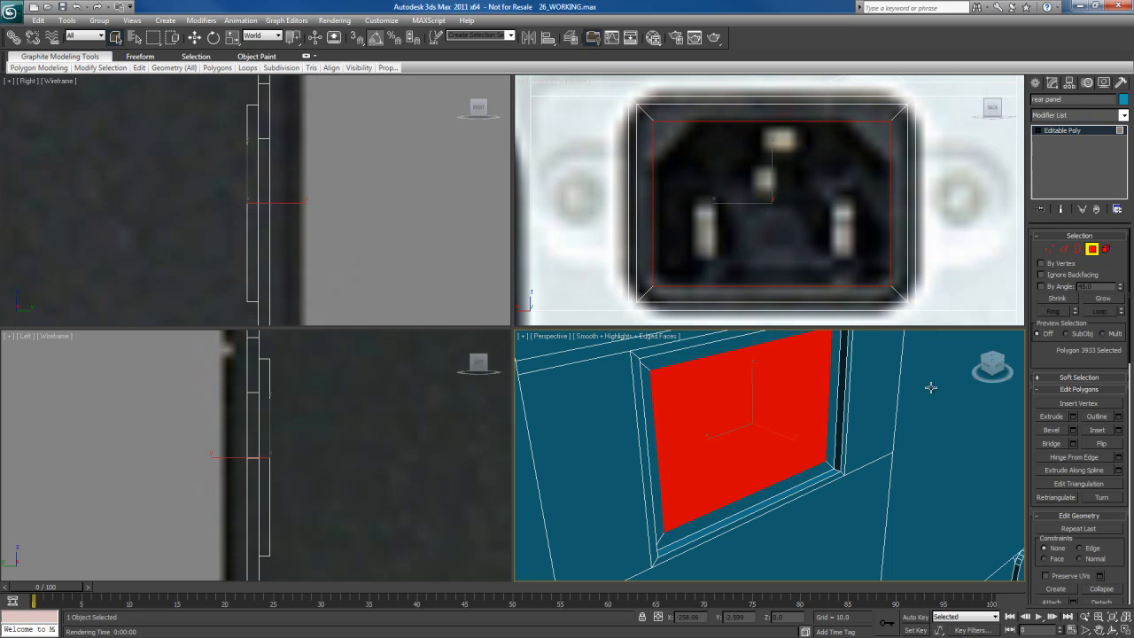
pyautogui.click(932, 384)
# Step: Extrude the inner socket polygon deep into the panel to form the plug cavity
pyautogui.press('w')
pyautogui.moveTo(732, 413)
pyautogui.mouseDown()
pyautogui.moveTo(732, 435)
pyautogui.moveTo(706, 419)
pyautogui.moveTo(714, 424)
pyautogui.mouseUp()
pyautogui.keyDown('alt'); pyautogui.moveTo(775, 458); pyautogui.dragTo(740, 415, button='middle'); pyautogui.keyUp('alt')
# Step: Chamfer the cavity's two upper corner edges with one segment to match the socket's angled corners
pyautogui.press('q')
pyautogui.press('2')
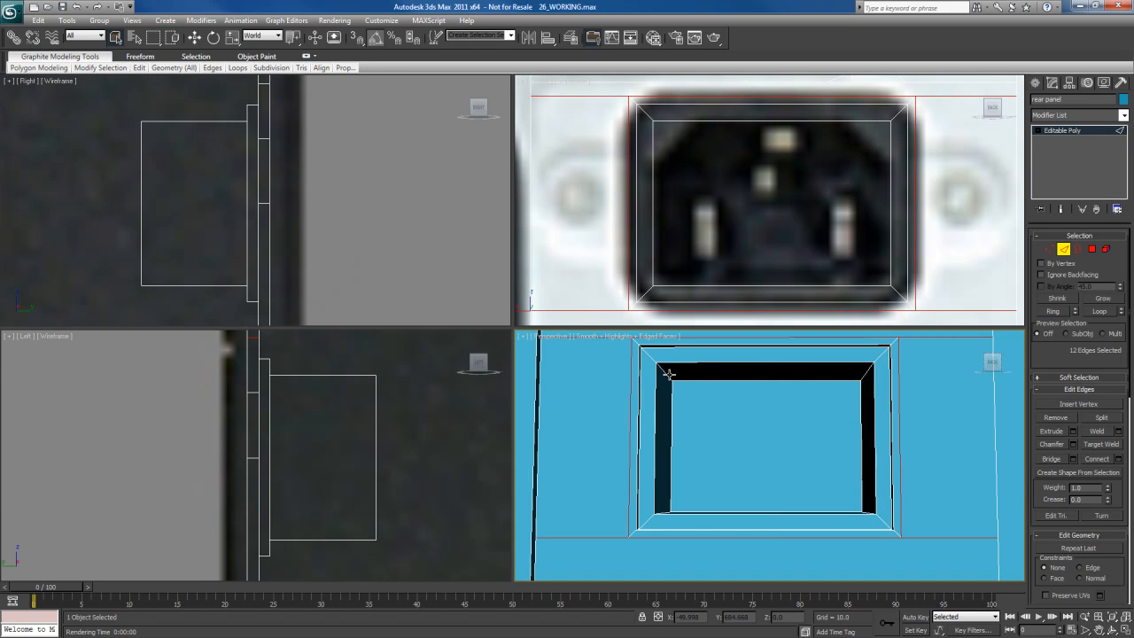
pyautogui.click(668, 374)
pyautogui.keyDown('ctrl'); pyautogui.click(866, 373); pyautogui.keyUp('ctrl')
pyautogui.keyDown('alt'); pyautogui.moveTo(746, 404); pyautogui.dragTo(749, 402, button='middle'); pyautogui.keyUp('alt')
pyautogui.rightClick(763, 398)
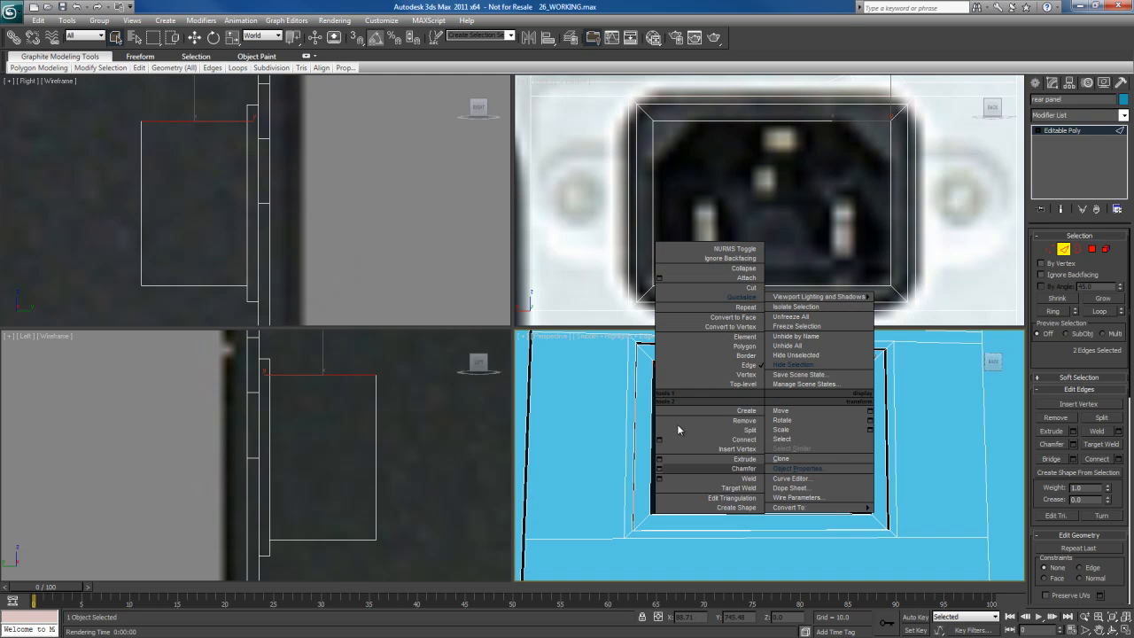
pyautogui.click(660, 470)
pyautogui.keyDown('alt'); pyautogui.moveTo(774, 453); pyautogui.dragTo(734, 436, button='middle'); pyautogui.keyUp('alt')
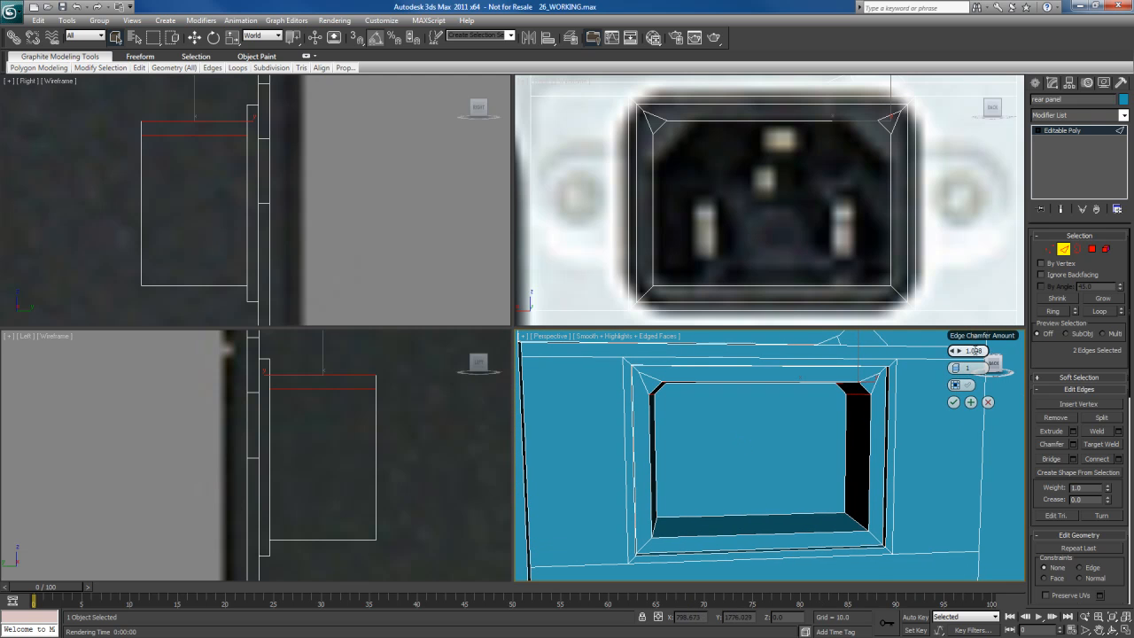
pyautogui.moveTo(960, 353); pyautogui.dragTo(1042, 364)
pyautogui.click(955, 401)
# Step: Render the perspective view to examine shading around the chamfered socket corners
pyautogui.hotkey('alt', 'w')
pyautogui.keyDown('alt'); pyautogui.moveTo(718, 426); pyautogui.dragTo(706, 390, button='middle'); pyautogui.keyUp('alt')
pyautogui.scroll(3, 712, 397)
pyautogui.hotkey('shift', 'q')
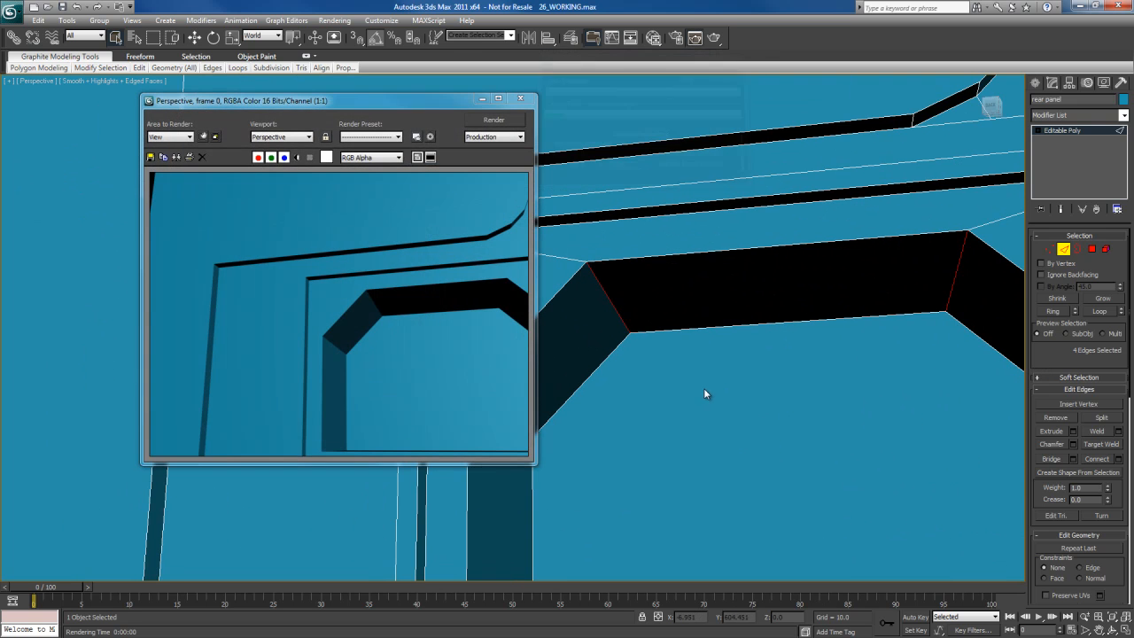
pyautogui.click(520, 98)
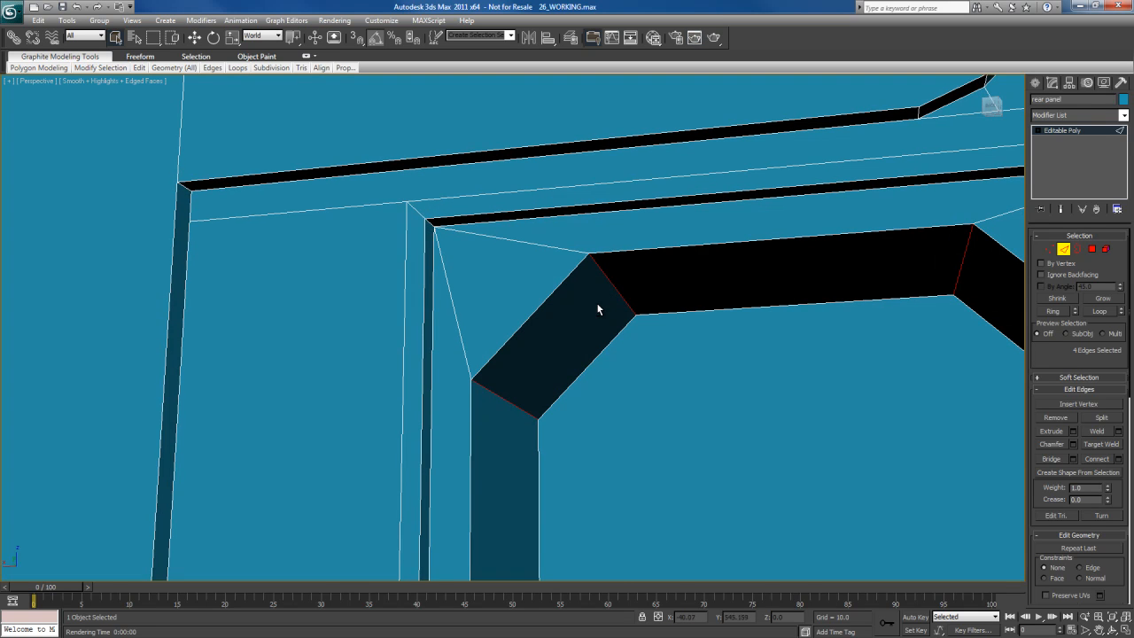
# Step: Try to move the upper corner vertex of the socket recess, and undo the move
pyautogui.press('1')
pyautogui.click(430, 223)
pyautogui.press('w')
pyautogui.moveTo(424, 215); pyautogui.dragTo(451, 235)
pyautogui.hotkey('ctrl', 'z')
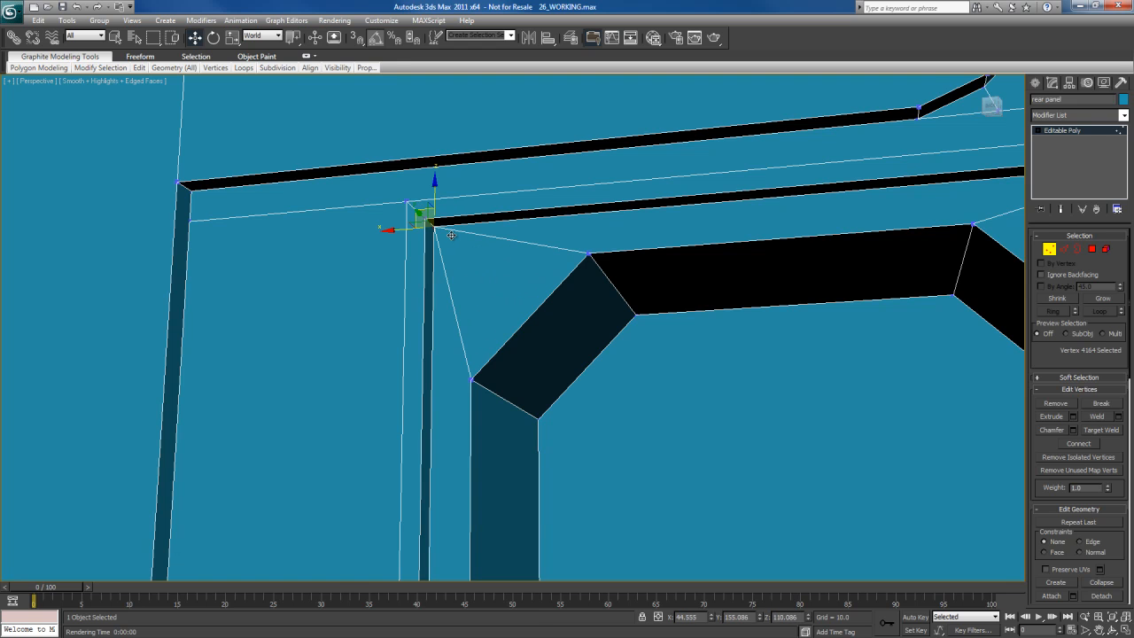
pyautogui.press('q')
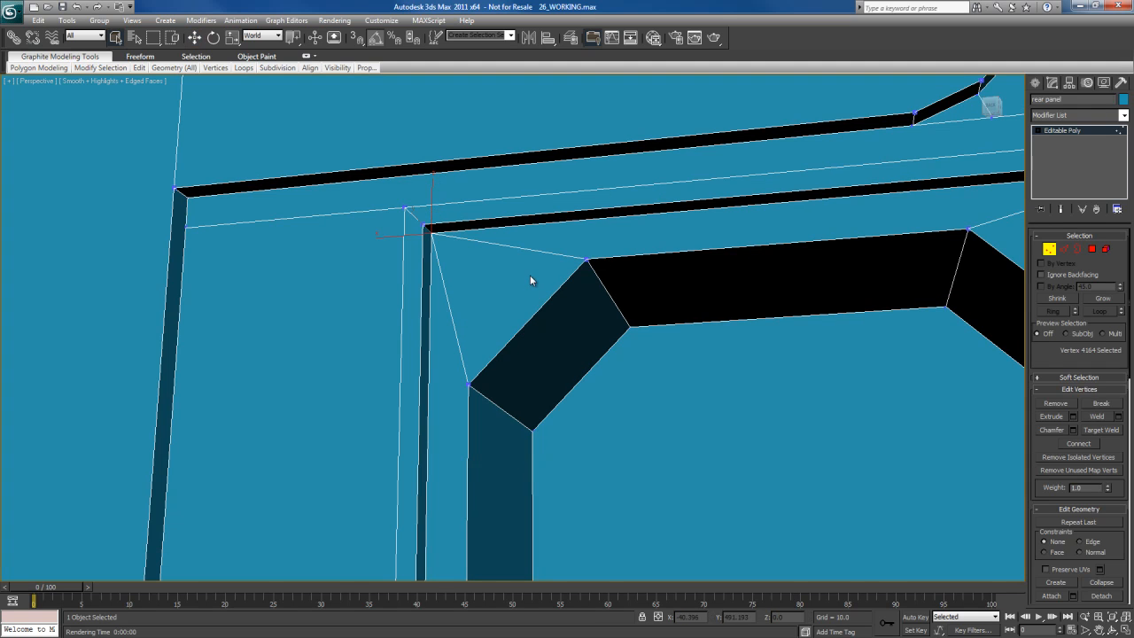
# Step: Remove the four diagonal edges joining the recess's upper corners to the cavity's chamfered corners
pyautogui.press('2')
pyautogui.click(508, 247)
pyautogui.keyDown('ctrl'); pyautogui.click(456, 329); pyautogui.keyUp('ctrl')
pyautogui.keyDown('alt'); pyautogui.moveTo(732, 352); pyautogui.dragTo(759, 278, button='middle'); pyautogui.keyUp('alt')
pyautogui.keyDown('ctrl'); pyautogui.click(763, 257); pyautogui.keyUp('ctrl')
pyautogui.keyDown('ctrl'); pyautogui.click(877, 325); pyautogui.keyUp('ctrl')
pyautogui.press('BackSpace')
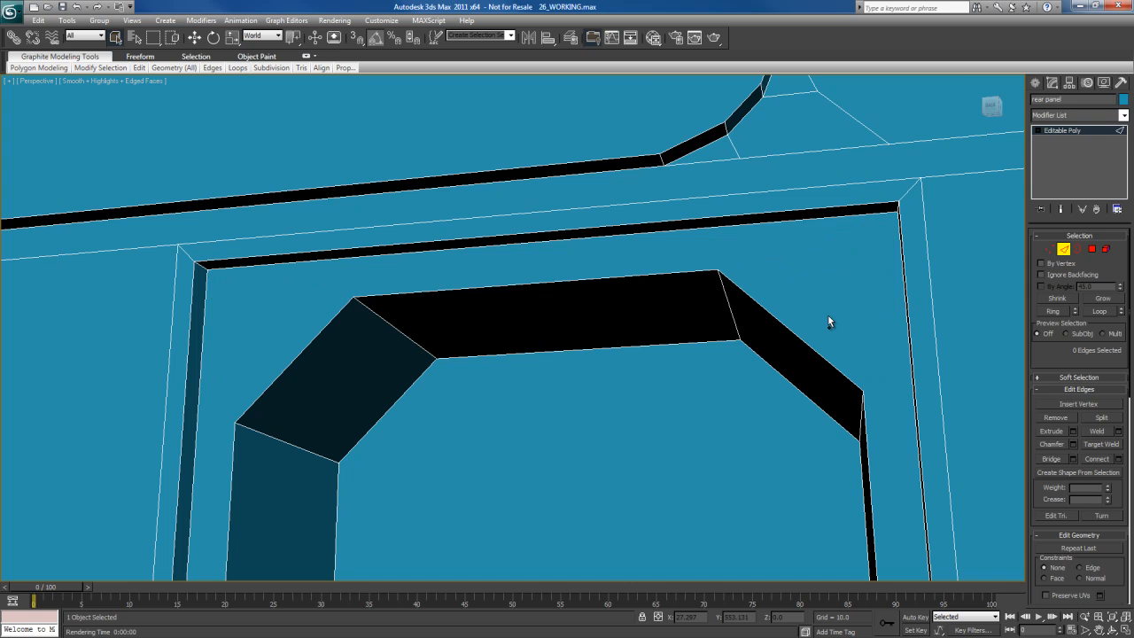
# Step: Nudge the vertex at the recess's upper corner in the XZ plane and render the perspective view to check it
pyautogui.press('1')
pyautogui.keyDown('alt'); pyautogui.moveTo(526, 301); pyautogui.dragTo(500, 330, button='middle'); pyautogui.keyUp('alt')
pyautogui.click(344, 268)
pyautogui.press('w')
pyautogui.moveTo(332, 253); pyautogui.dragTo(337, 264)
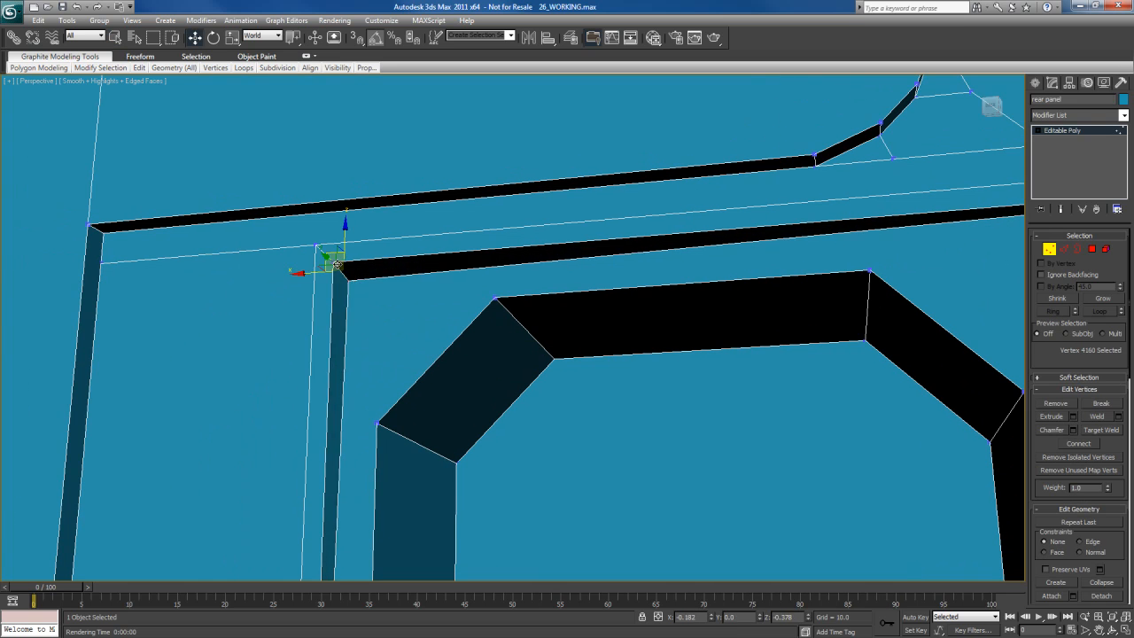
pyautogui.scroll(-6, 561, 376)
pyautogui.hotkey('shift', 'q')
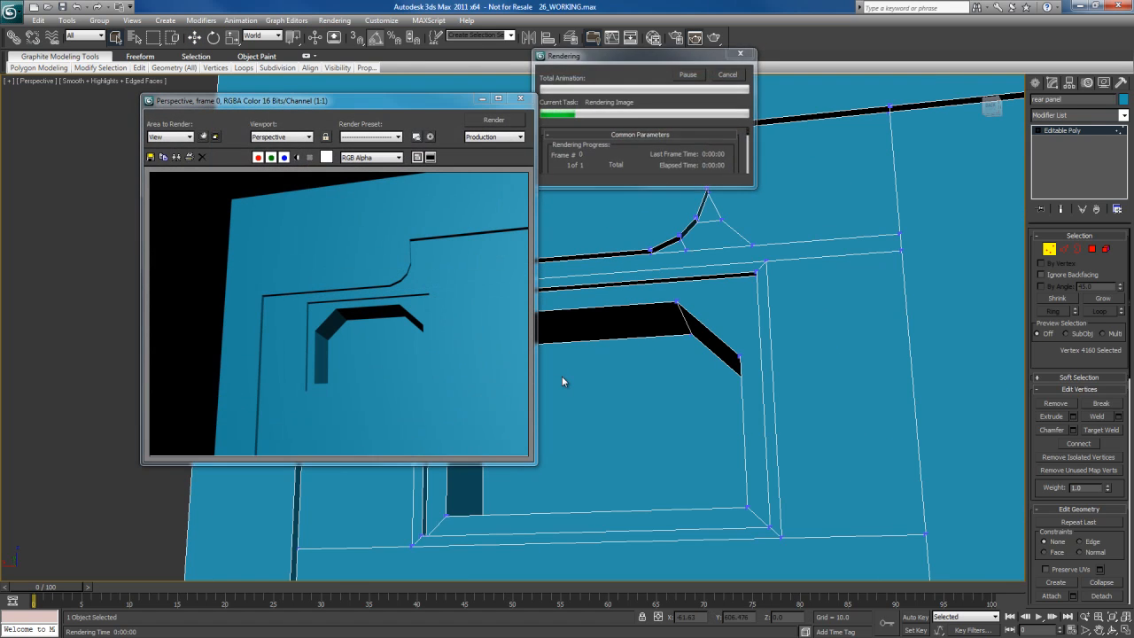
# Step: Connect the two vertical side edges of the cavity's back face with 2 segments and a pinch of 22
pyautogui.press('2')
pyautogui.keyDown('alt'); pyautogui.moveTo(562, 381); pyautogui.dragTo(462, 379, button='middle'); pyautogui.keyUp('alt')
pyautogui.click(431, 355)
pyautogui.keyDown('ctrl'); pyautogui.click(692, 360); pyautogui.keyUp('ctrl')
pyautogui.keyDown('alt'); pyautogui.moveTo(610, 362); pyautogui.dragTo(586, 333, button='middle'); pyautogui.keyUp('alt')
pyautogui.rightClick(585, 333)
pyautogui.click(476, 375)
pyautogui.moveTo(588, 386); pyautogui.dragTo(585, 395, button='middle')
pyautogui.press('k')
pyautogui.moveTo(864, 148)
pyautogui.mouseDown()
pyautogui.moveTo(802, 288)
pyautogui.moveTo(785, 288)
pyautogui.mouseUp()
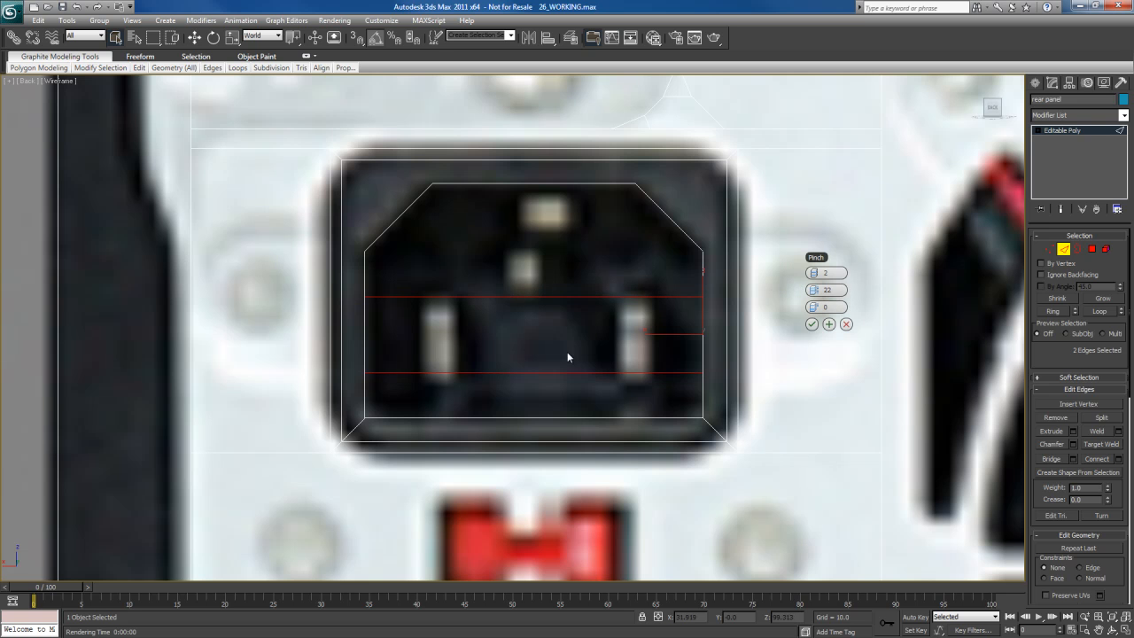
pyautogui.scroll(-3, 542, 329)
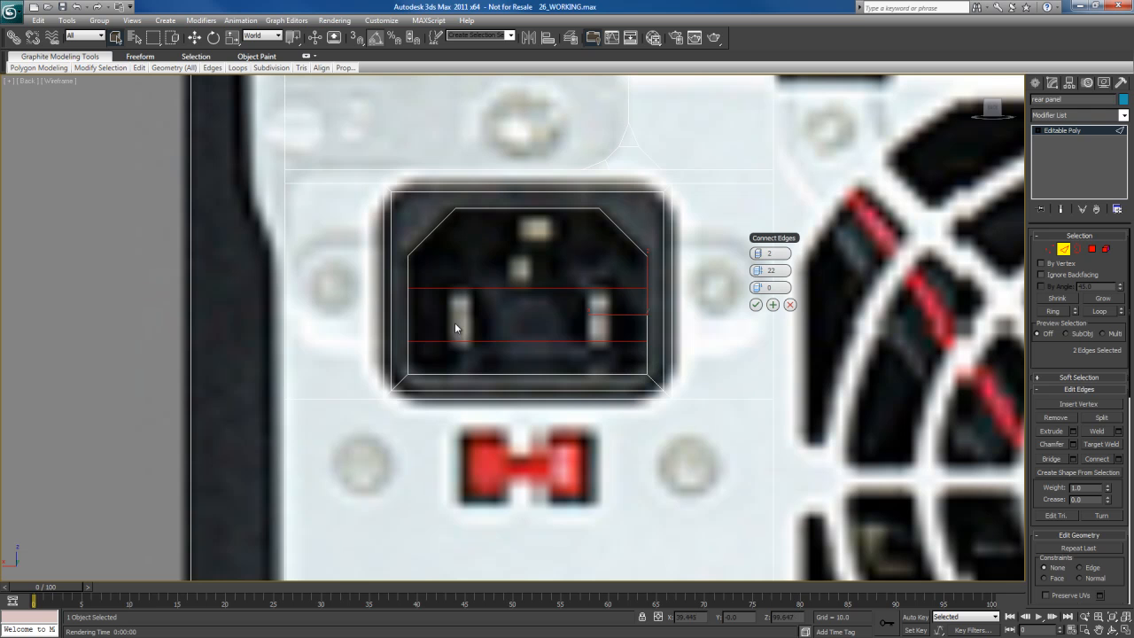
pyautogui.moveTo(517, 303); pyautogui.dragTo(512, 311, button='middle')
pyautogui.click(751, 314)
# Step: Connect the two new horizontal edges with 2 segments, pinched outward to line up with the two vertical prongs
pyautogui.moveTo(566, 337); pyautogui.dragTo(597, 349, button='middle')
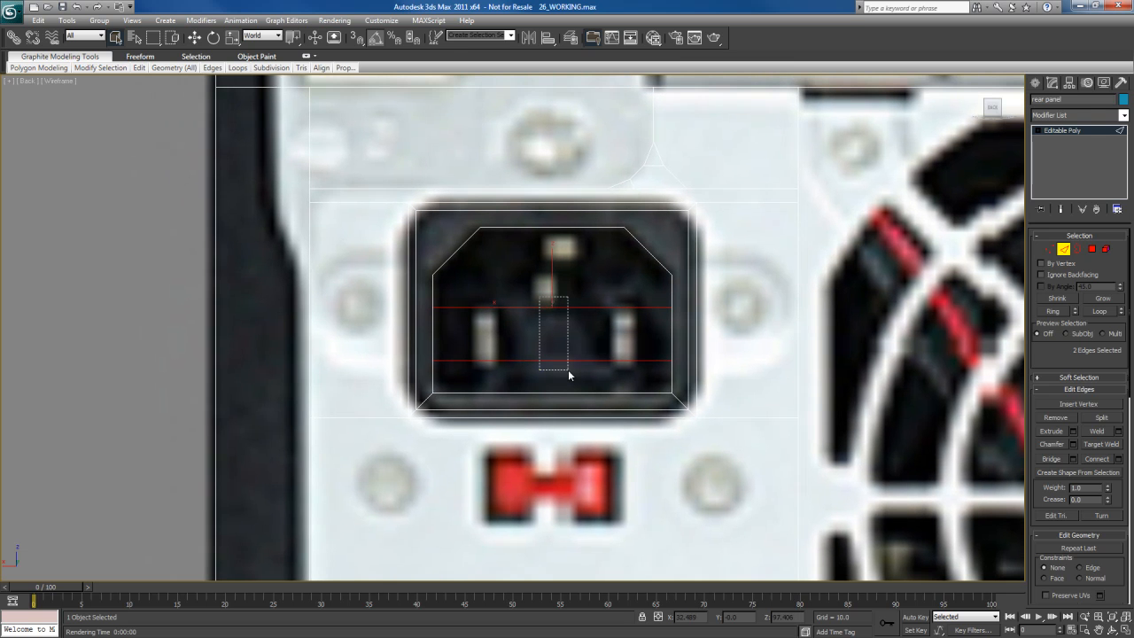
pyautogui.rightClick(561, 322)
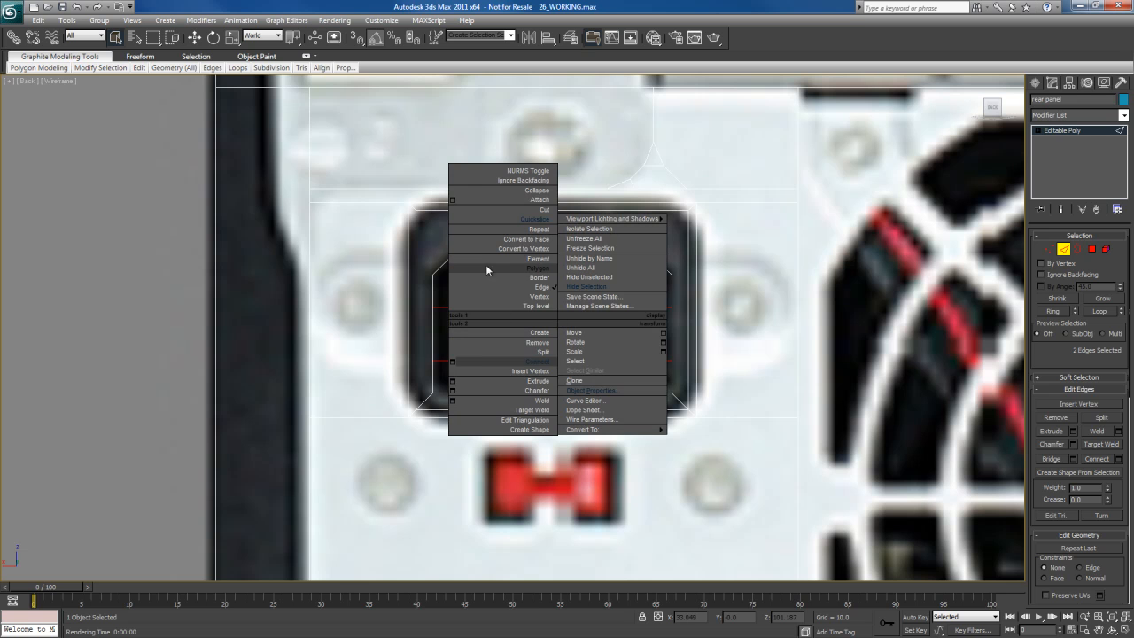
pyautogui.click(452, 362)
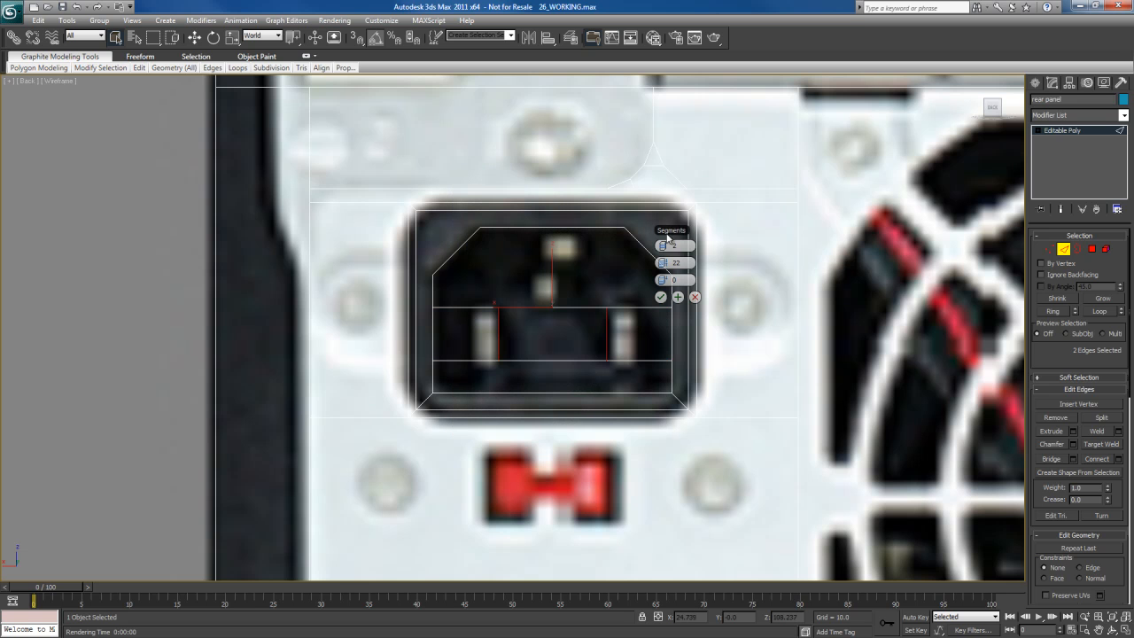
pyautogui.moveTo(661, 263); pyautogui.dragTo(721, 273)
pyautogui.click(661, 299)
# Step: Chamfer the two vertical prong edges by about 0.73 to match the width of the prongs
pyautogui.click(625, 326)
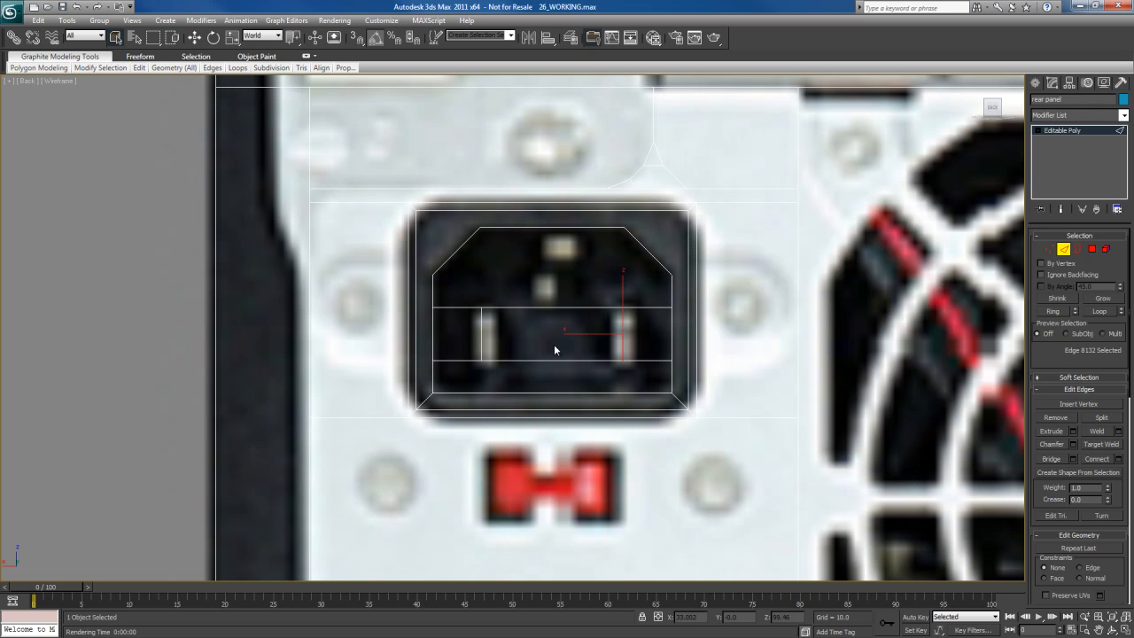
pyautogui.keyDown('ctrl'); pyautogui.click(481, 338); pyautogui.keyUp('ctrl')
pyautogui.rightClick(572, 317)
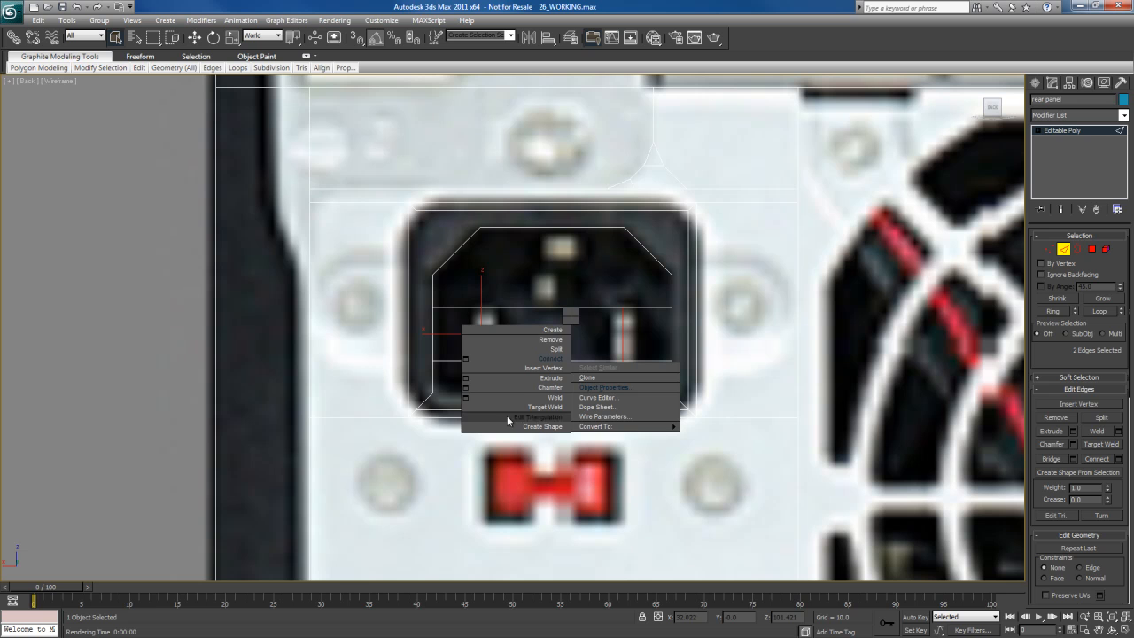
pyautogui.click(464, 388)
pyautogui.moveTo(593, 272); pyautogui.dragTo(696, 268)
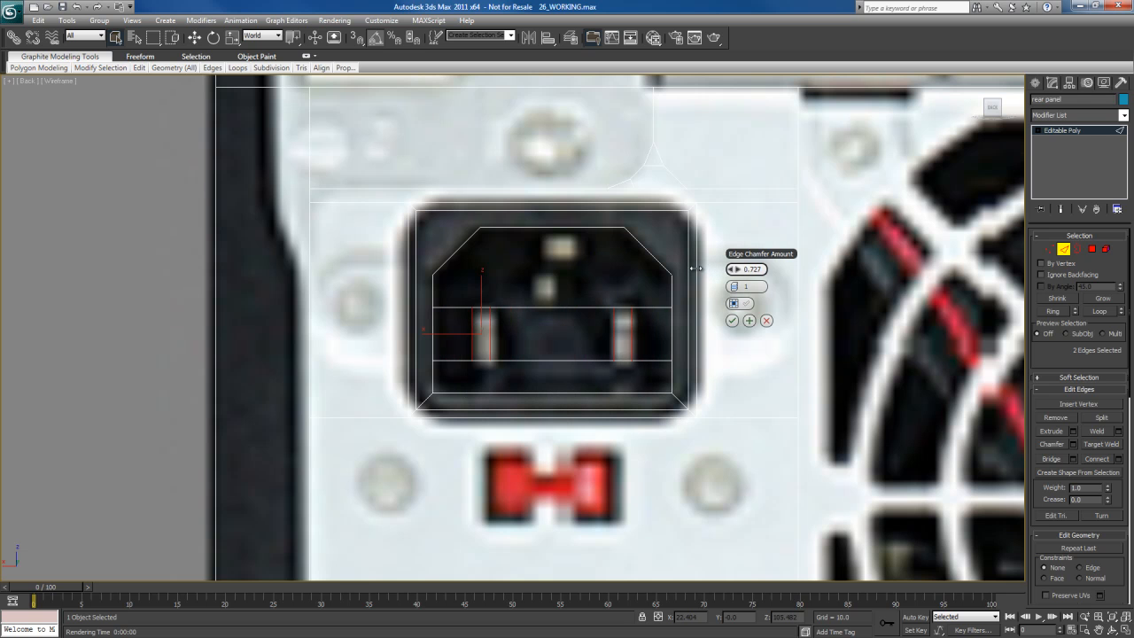
pyautogui.click(732, 321)
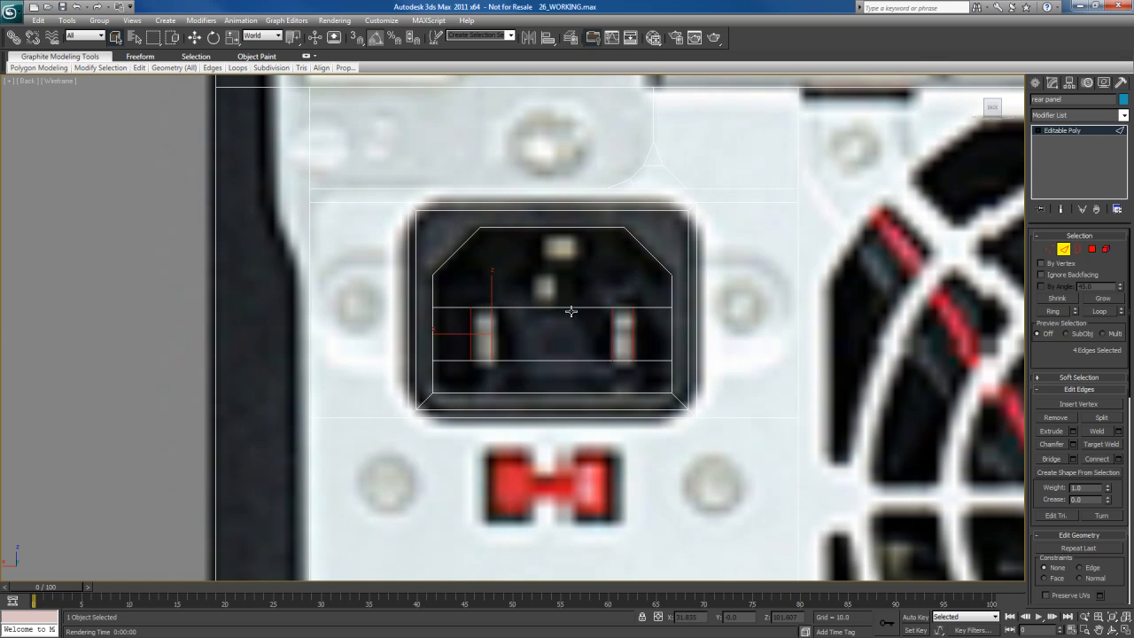
# Step: Extrude the two prong polygons outward from the cavity's back face and move their end faces further out along Y
pyautogui.moveTo(573, 313); pyautogui.dragTo(583, 326, button='middle')
pyautogui.hotkey('alt', 'w')
pyautogui.rightClick(823, 373)
pyautogui.hotkey('alt', 'w')
pyautogui.keyDown('alt'); pyautogui.moveTo(826, 375); pyautogui.dragTo(693, 351, button='middle'); pyautogui.keyUp('alt')
pyautogui.scroll(3, 668, 356)
pyautogui.press('4')
pyautogui.click(712, 348)
pyautogui.keyDown('ctrl'); pyautogui.click(504, 356); pyautogui.keyUp('ctrl')
pyautogui.keyDown('alt'); pyautogui.moveTo(629, 370); pyautogui.dragTo(650, 367, button='middle'); pyautogui.keyUp('alt')
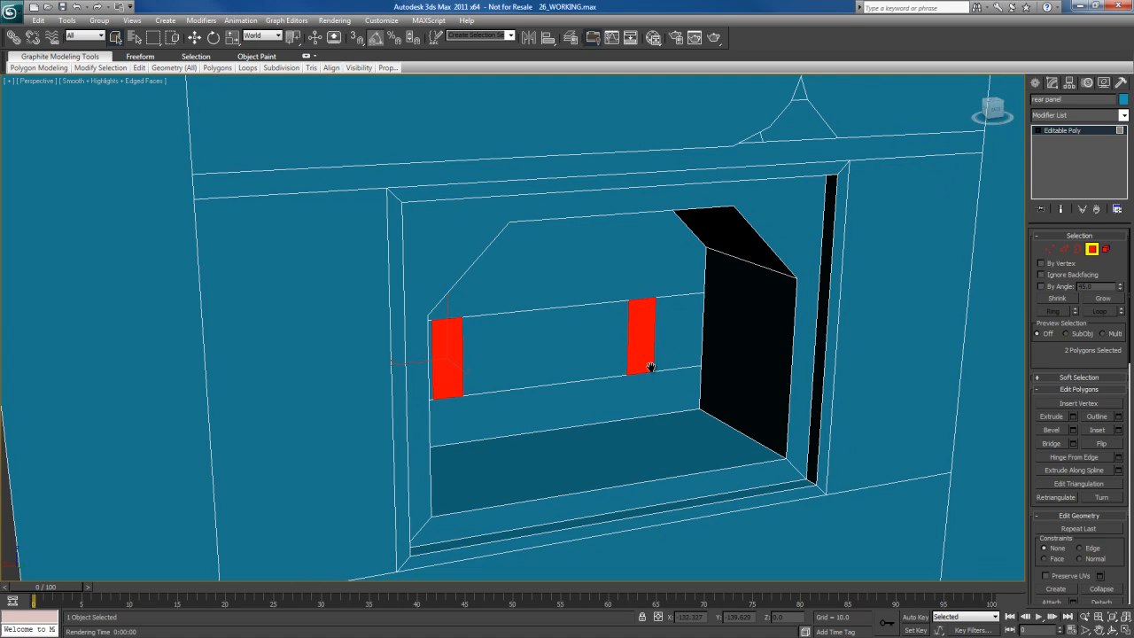
pyautogui.moveTo(646, 345); pyautogui.dragTo(637, 315)
pyautogui.rightClick(634, 317)
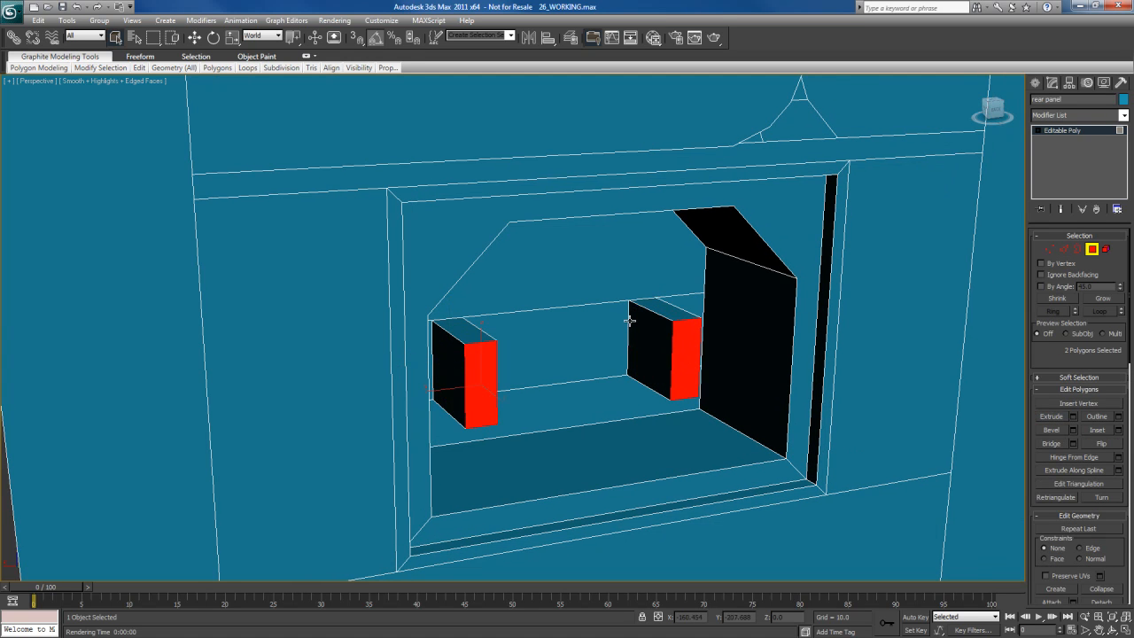
pyautogui.keyDown('alt'); pyautogui.moveTo(634, 317); pyautogui.dragTo(641, 341, button='middle'); pyautogui.keyUp('alt')
pyautogui.keyDown('alt'); pyautogui.moveTo(473, 366); pyautogui.dragTo(514, 384, button='middle'); pyautogui.keyUp('alt')
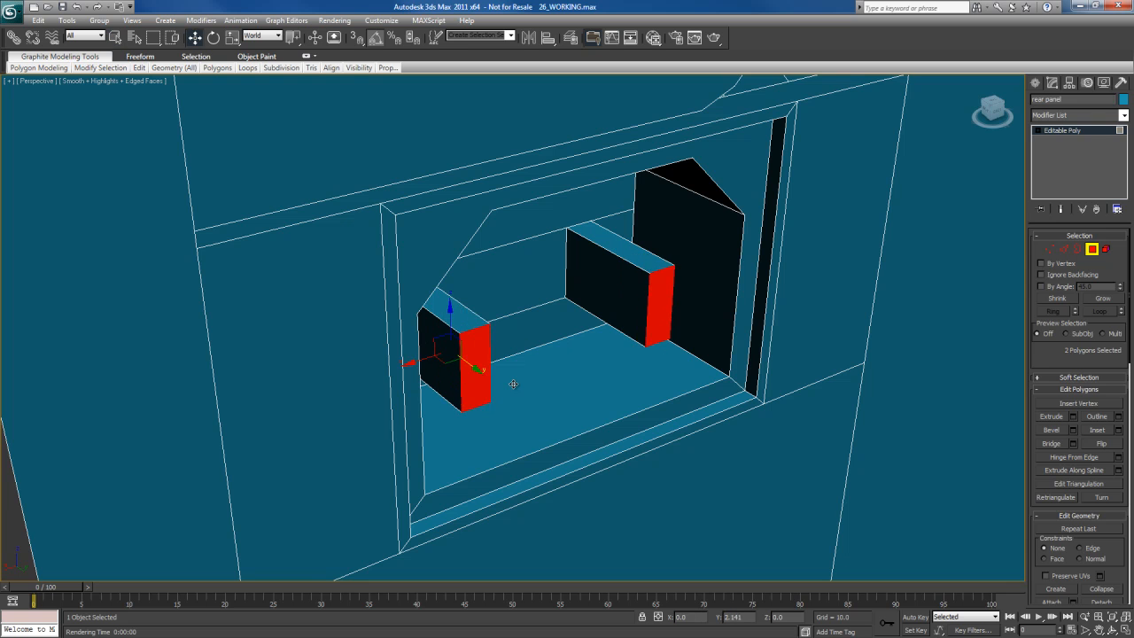
# Step: Chamfer the four horizontal edges at the prongs' outer ends twice, the first pass by about 1.2, to round the tips
pyautogui.scroll(2, 496, 368)
pyautogui.press('2')
pyautogui.click(478, 340)
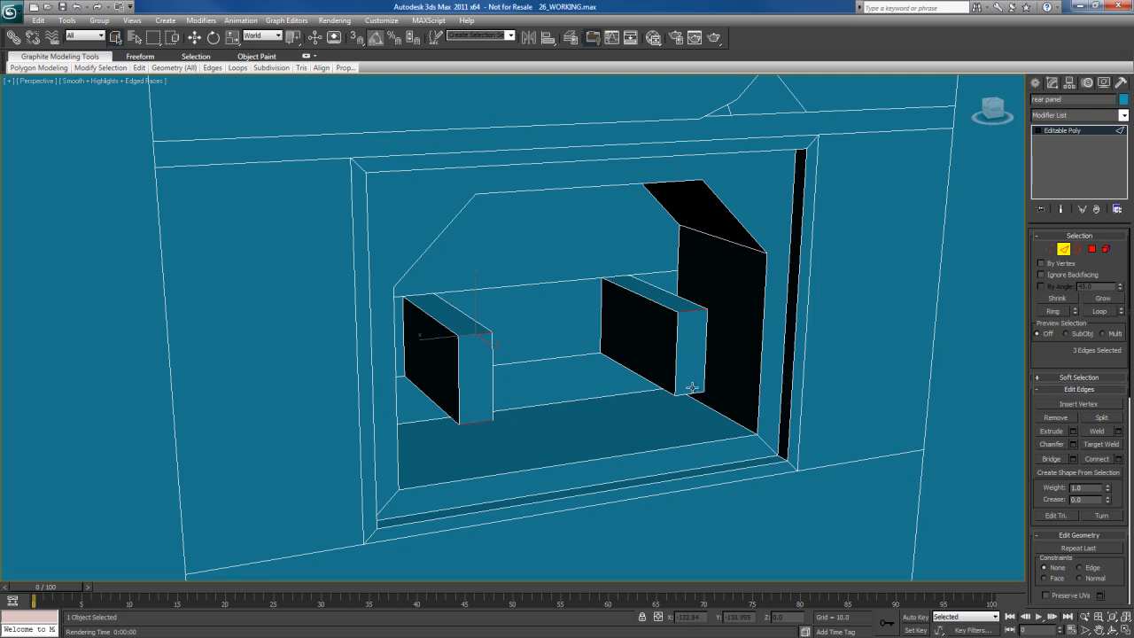
pyautogui.rightClick(626, 318)
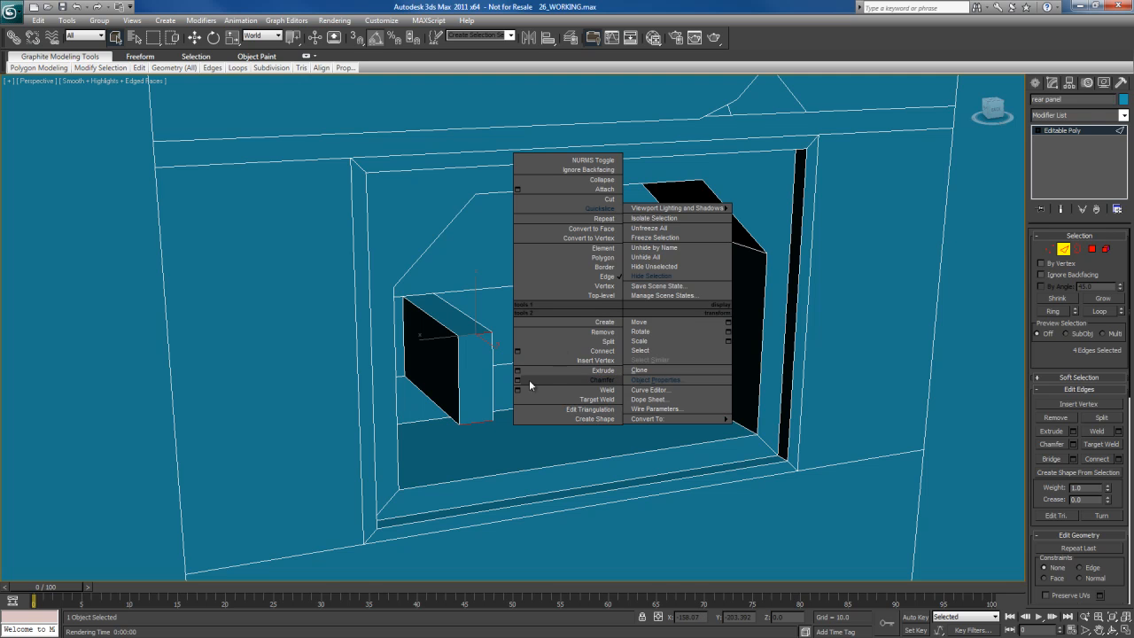
pyautogui.click(530, 382)
pyautogui.moveTo(728, 270); pyautogui.dragTo(728, 256)
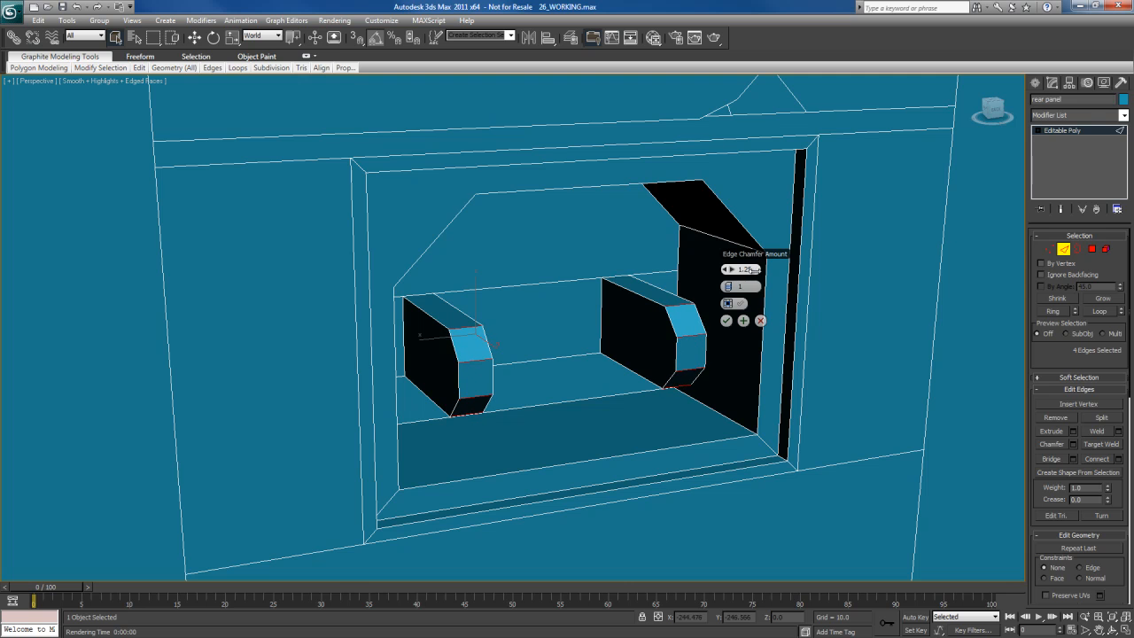
pyautogui.click(743, 320)
pyautogui.moveTo(734, 295); pyautogui.dragTo(686, 295)
pyautogui.click(726, 346)
# Step: Smooth the rounded end polygons of both prongs and test-render the socket
pyautogui.keyDown('alt'); pyautogui.moveTo(725, 346); pyautogui.dragTo(691, 372, button='middle'); pyautogui.keyUp('alt')
pyautogui.press('4')
pyautogui.scroll(3, 680, 334)
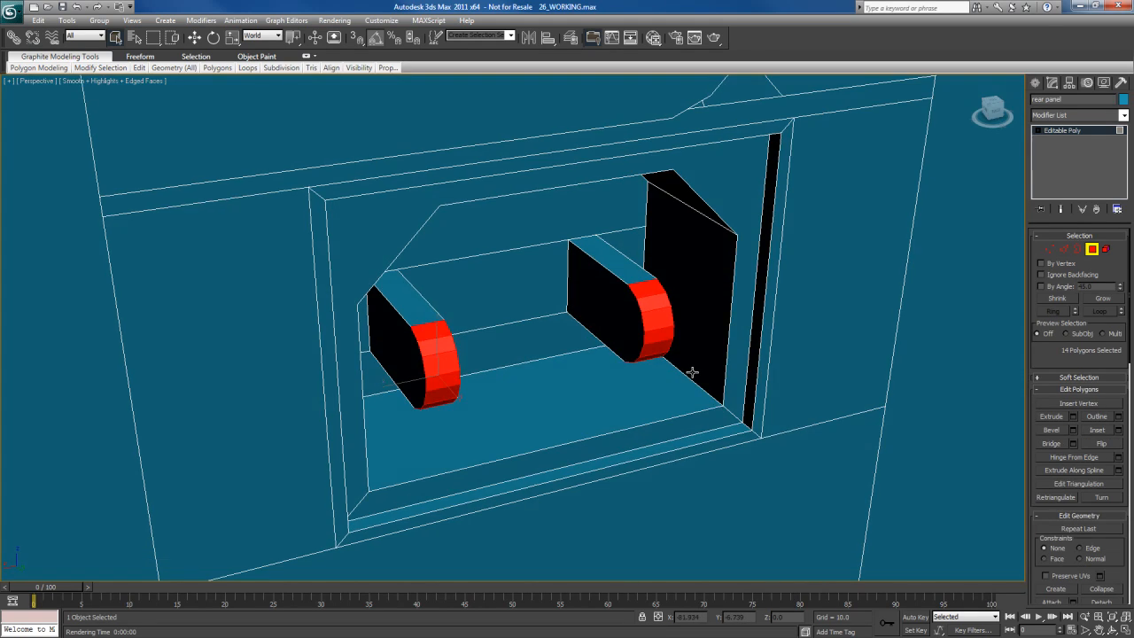
pyautogui.moveTo(387, 68)
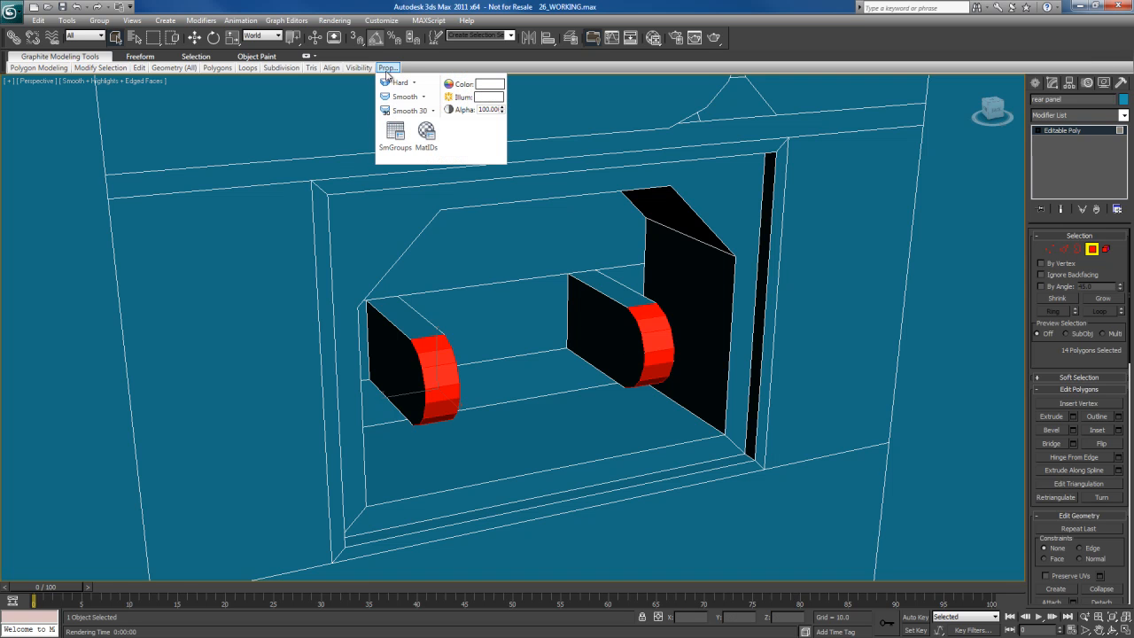
pyautogui.hotkey('shift', 'q')
pyautogui.keyDown('alt'); pyautogui.moveTo(575, 326); pyautogui.dragTo(603, 317, button='middle'); pyautogui.keyUp('alt')
pyautogui.hotkey('shift', 'q')
pyautogui.click(523, 99)
# Step: Compare the finished prongs with the reference image in the back view and check the space above them for the centre pin
pyautogui.scroll(-3, 639, 321)
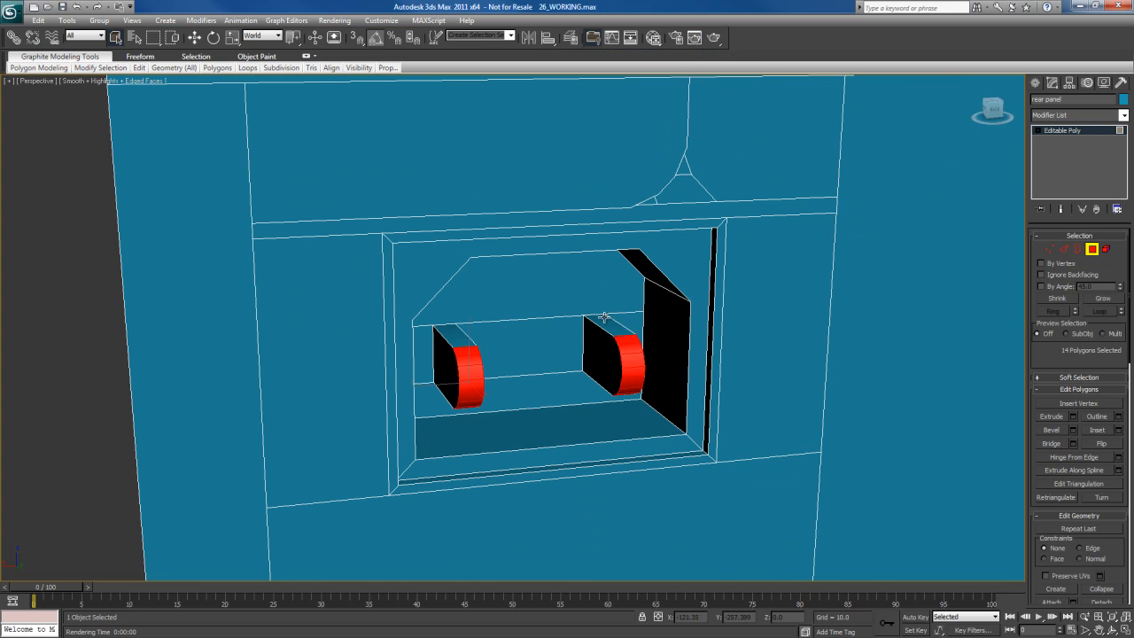
pyautogui.press('F2')
pyautogui.keyDown('alt'); pyautogui.moveTo(546, 285); pyautogui.dragTo(586, 277, button='middle'); pyautogui.keyUp('alt')
pyautogui.hotkey('alt', 'w')
pyautogui.rightClick(734, 223)
pyautogui.hotkey('alt', 'w')
pyautogui.hotkey('alt', 'w')
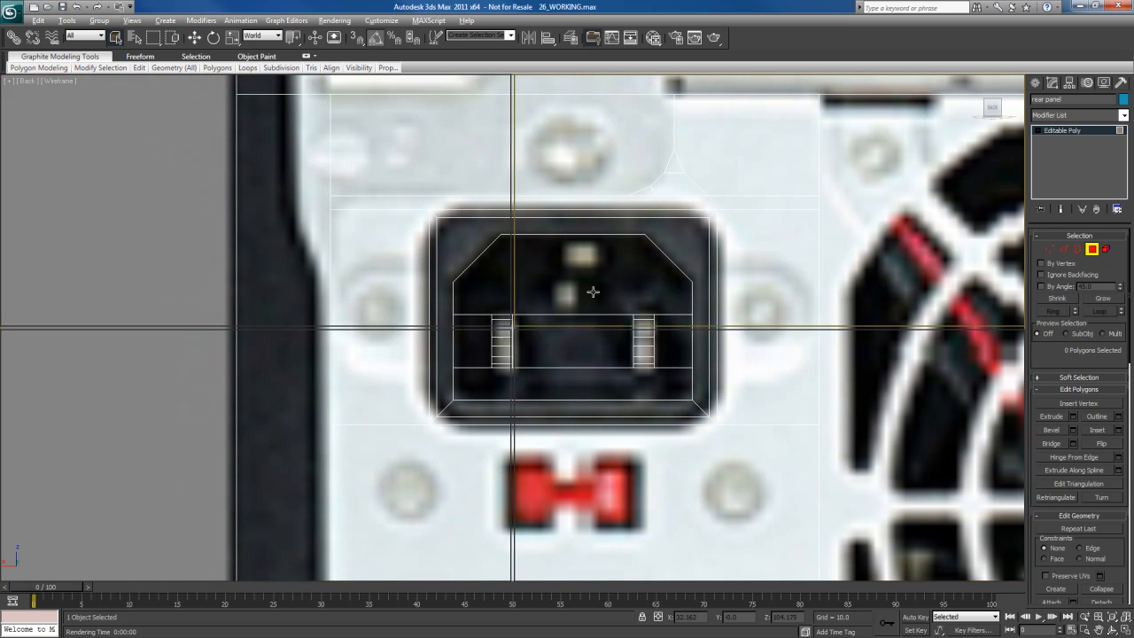
pyautogui.rightClick(589, 335)
pyautogui.hotkey('alt', 'w')
pyautogui.scroll(-5, 588, 335)
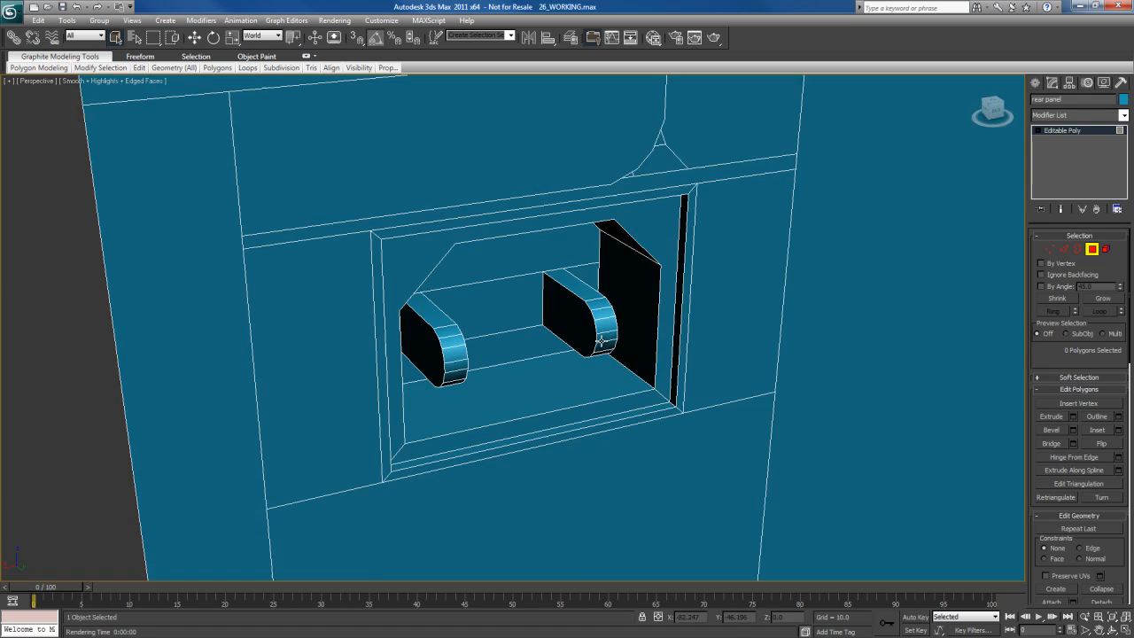
pyautogui.moveTo(633, 355)
pyautogui.keyDown('alt'); pyautogui.mouseDown(button='middle')
pyautogui.moveTo(627, 333)
pyautogui.moveTo(661, 355)
pyautogui.moveTo(645, 340)
pyautogui.moveTo(638, 353)
pyautogui.moveTo(623, 324)
pyautogui.mouseUp(button='middle'); pyautogui.keyUp('alt')
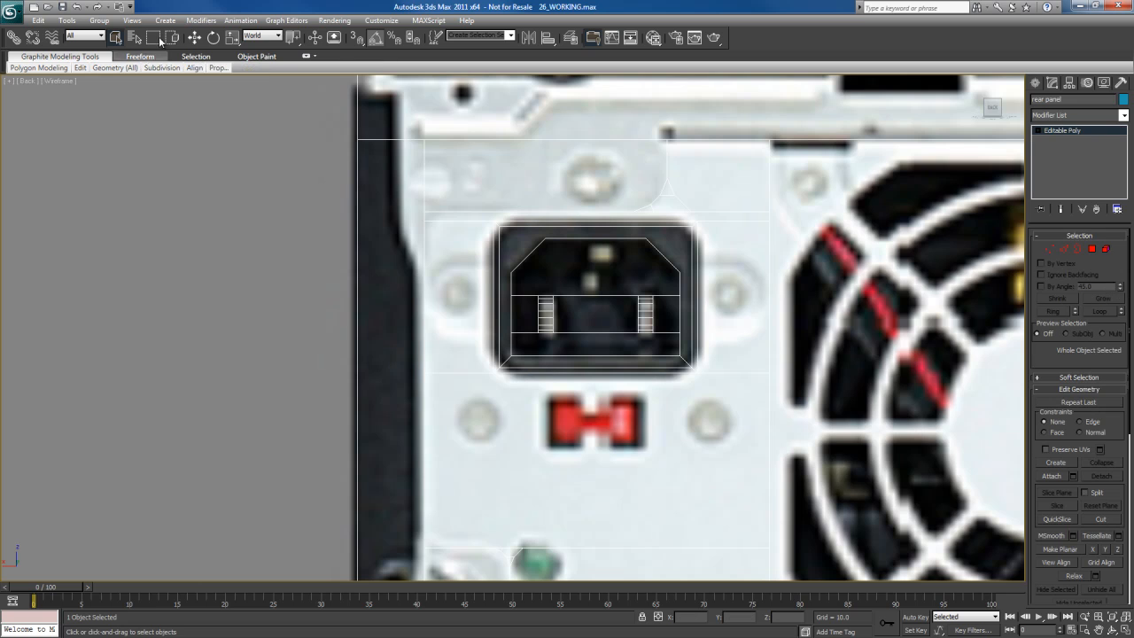
# Step: Create a capsule about 1.4 in radius and 8.5 high over the centre pin of the power socket in the reference image
pyautogui.click(164, 19)
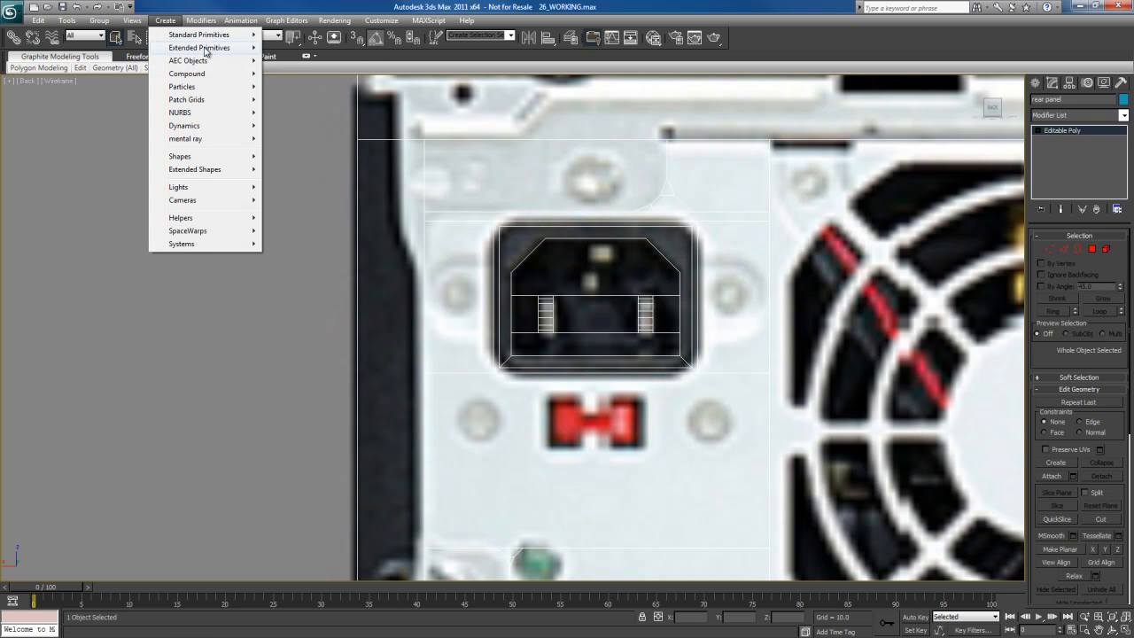
pyautogui.moveTo(205, 38)
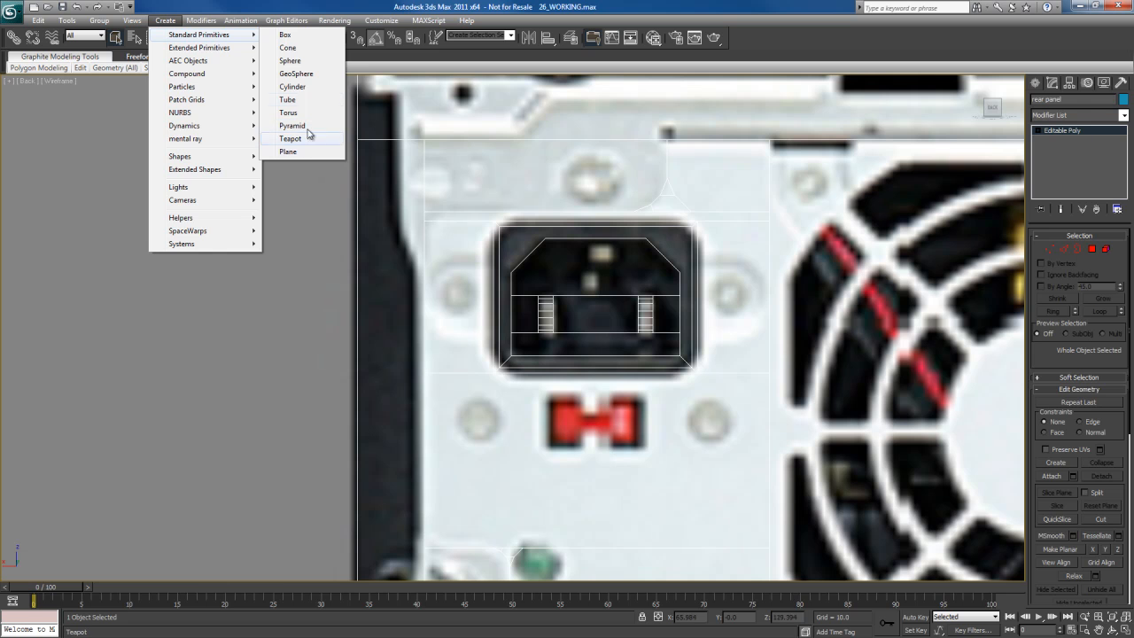
pyautogui.moveTo(233, 47)
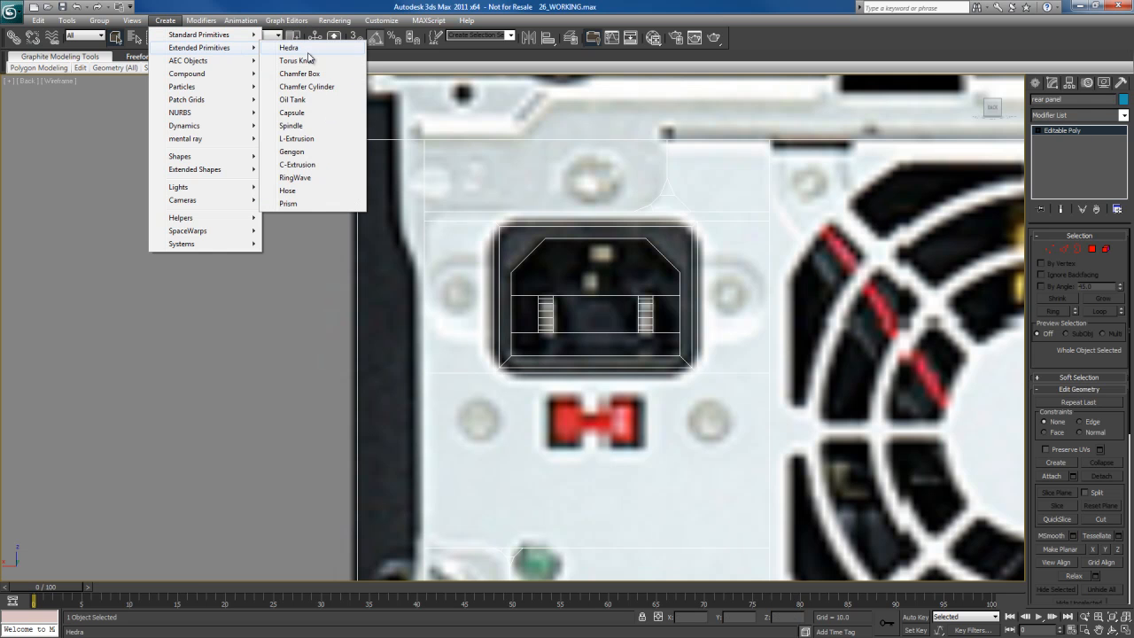
pyautogui.click(295, 113)
pyautogui.moveTo(592, 282); pyautogui.dragTo(593, 282)
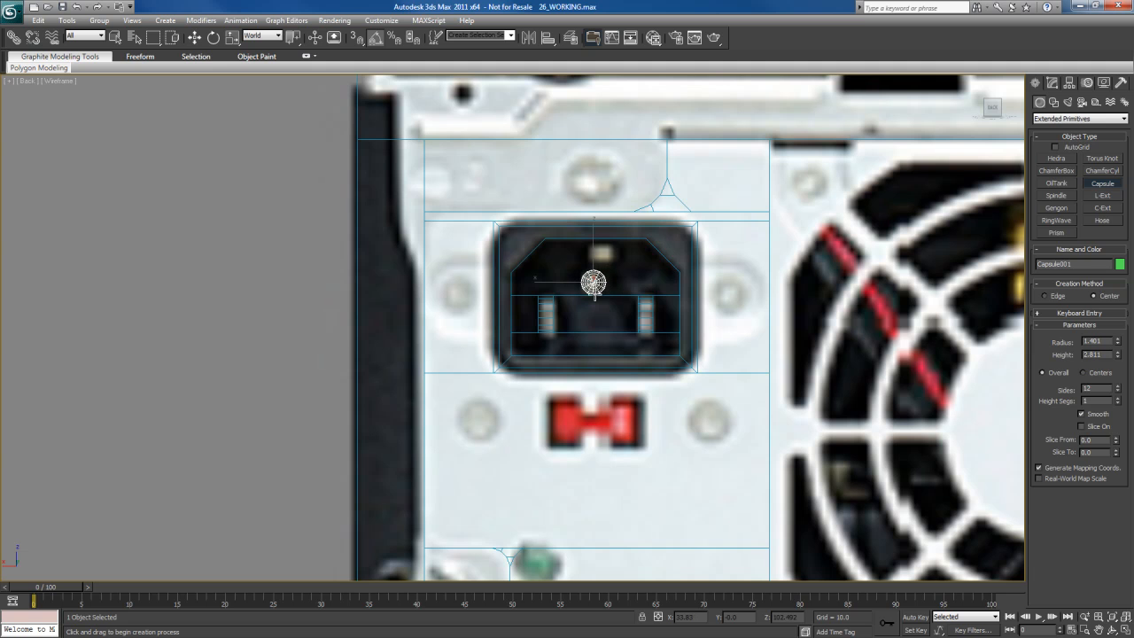
pyautogui.moveTo(620, 283); pyautogui.dragTo(594, 323, button='middle')
# Step: Move the capsule along Y into the socket cavity until its rear end passes through the cavity's back face
pyautogui.hotkey('alt', 'w')
pyautogui.middleClick(807, 405)
pyautogui.hotkey('alt', 'w')
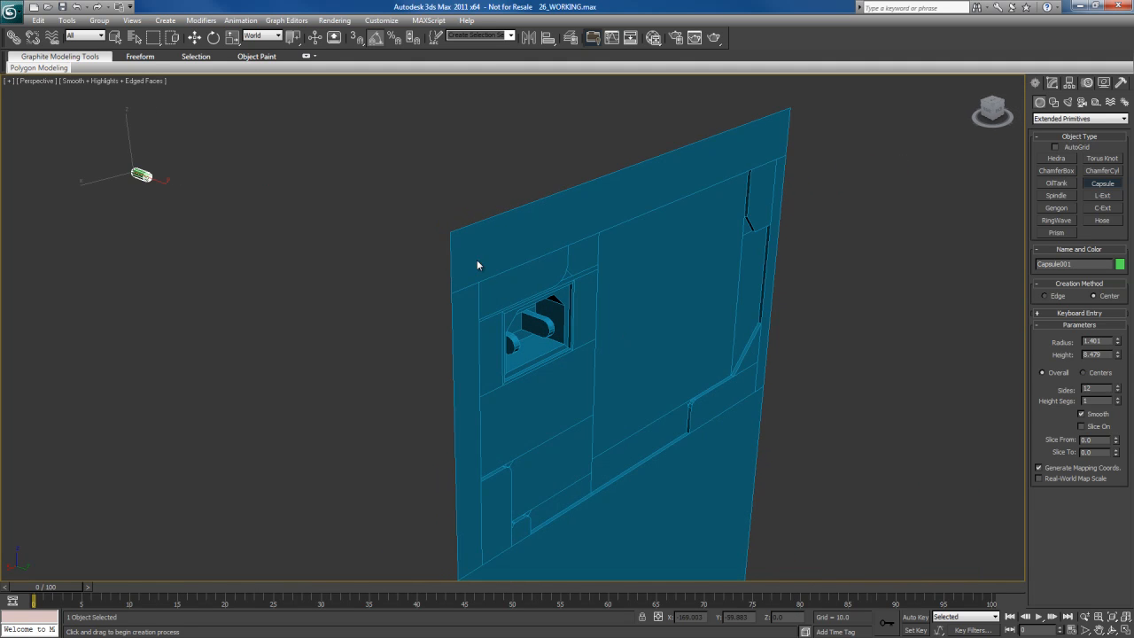
pyautogui.press('w')
pyautogui.moveTo(142, 175); pyautogui.dragTo(551, 326)
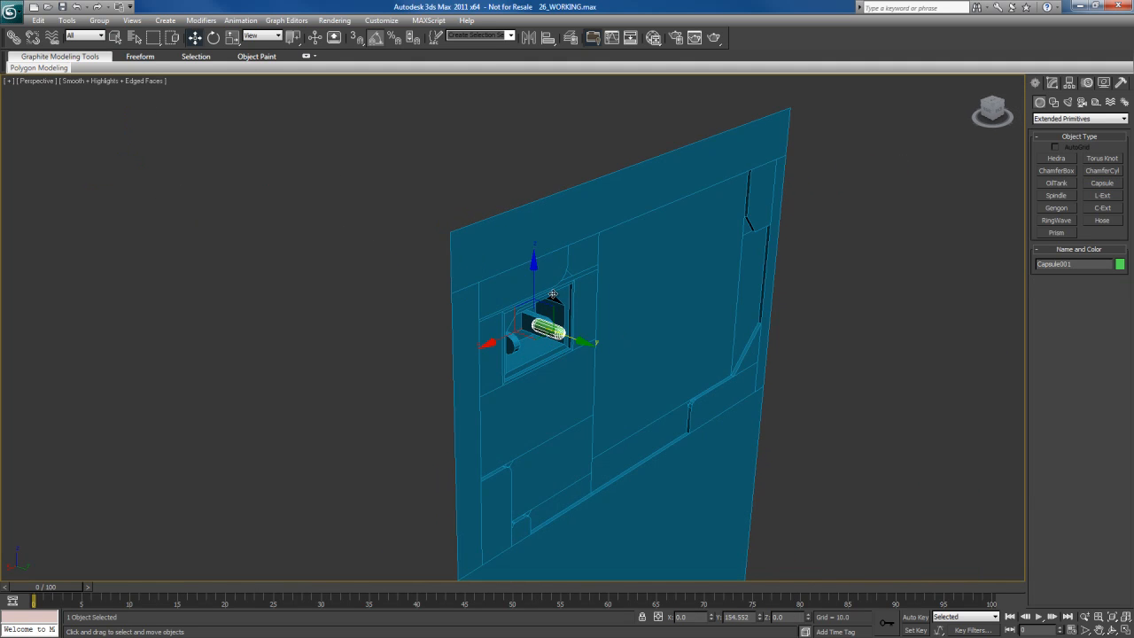
pyautogui.press('z')
pyautogui.scroll(-5, 505, 295)
pyautogui.press('1')
pyautogui.moveTo(600, 301)
pyautogui.keyDown('alt'); pyautogui.mouseDown(button='middle')
pyautogui.moveTo(564, 292)
pyautogui.moveTo(524, 303)
pyautogui.moveTo(602, 314)
pyautogui.mouseUp(button='middle'); pyautogui.keyUp('alt')
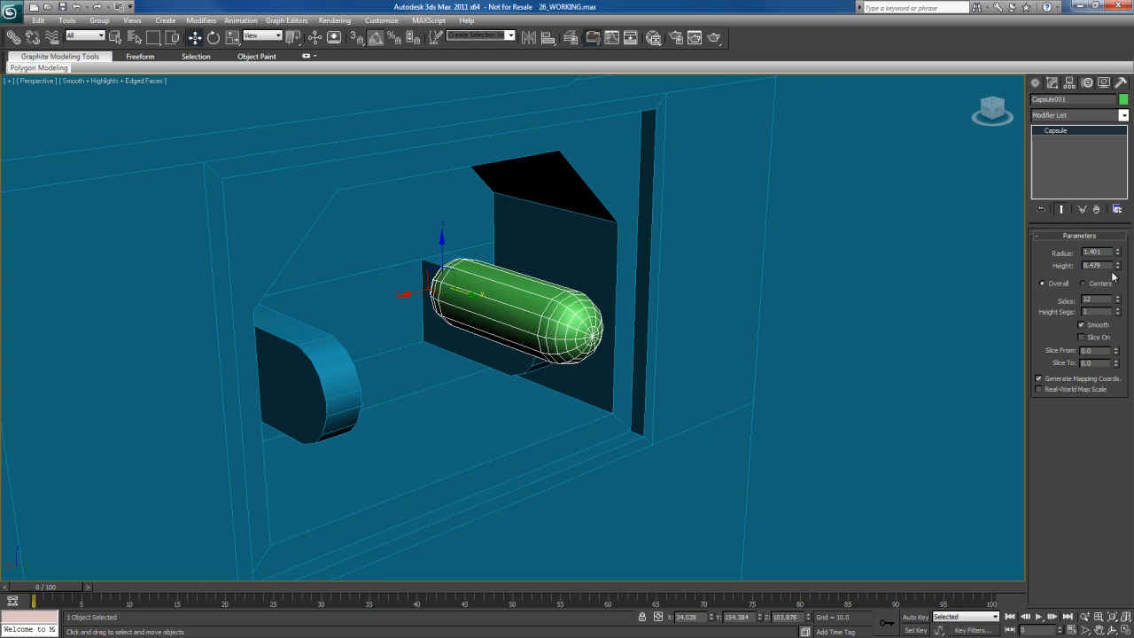
pyautogui.moveTo(596, 341); pyautogui.dragTo(643, 357, button='middle')
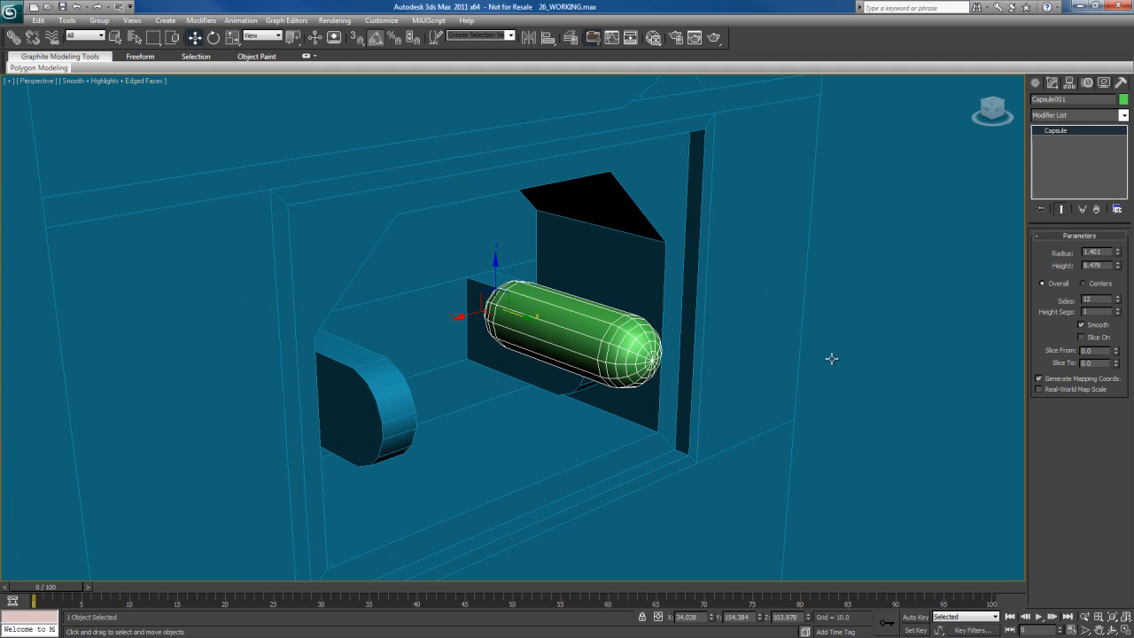
pyautogui.moveTo(526, 317); pyautogui.dragTo(388, 287)
pyautogui.keyDown('alt'); pyautogui.moveTo(388, 297); pyautogui.dragTo(587, 303, button='middle'); pyautogui.keyUp('alt')
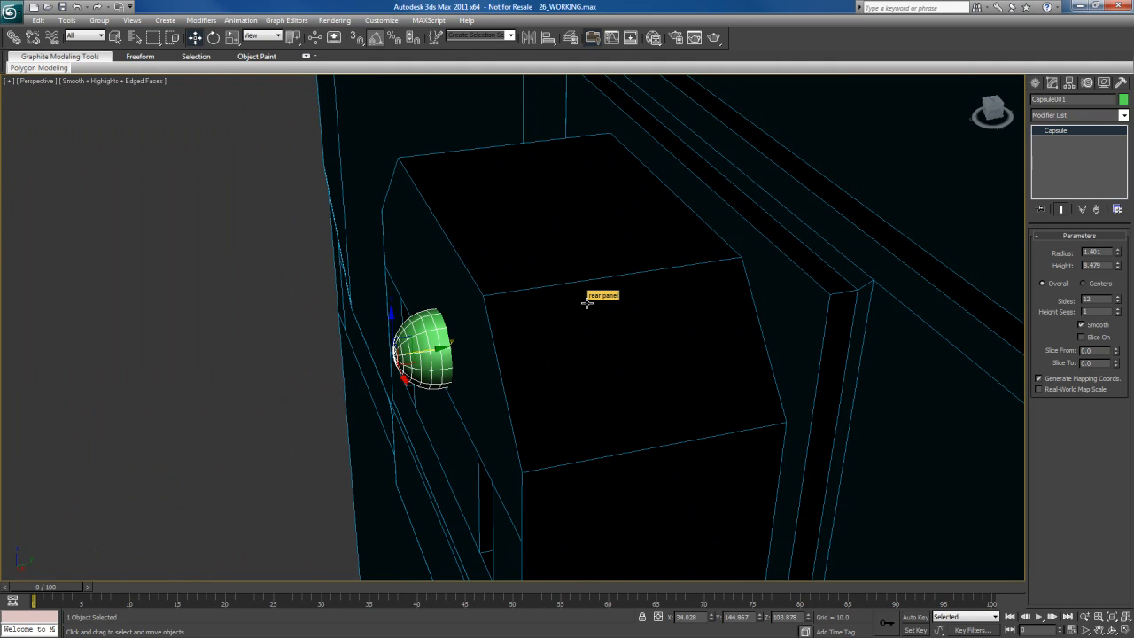
# Step: Isolate the capsule and convert it to an Editable Poly
pyautogui.hotkey('alt', 'q')
pyautogui.moveTo(452, 334); pyautogui.dragTo(514, 325, button='middle')
pyautogui.scroll(-3, 496, 328)
pyautogui.press('q')
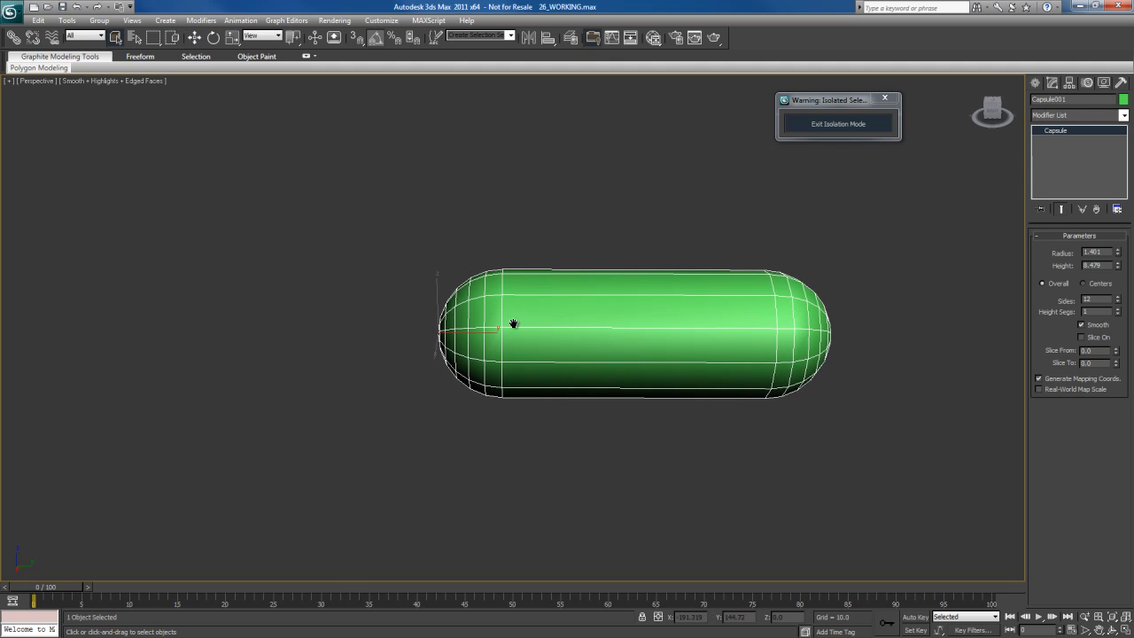
pyautogui.rightClick(606, 320)
pyautogui.moveTo(660, 429)
pyautogui.click(755, 440)
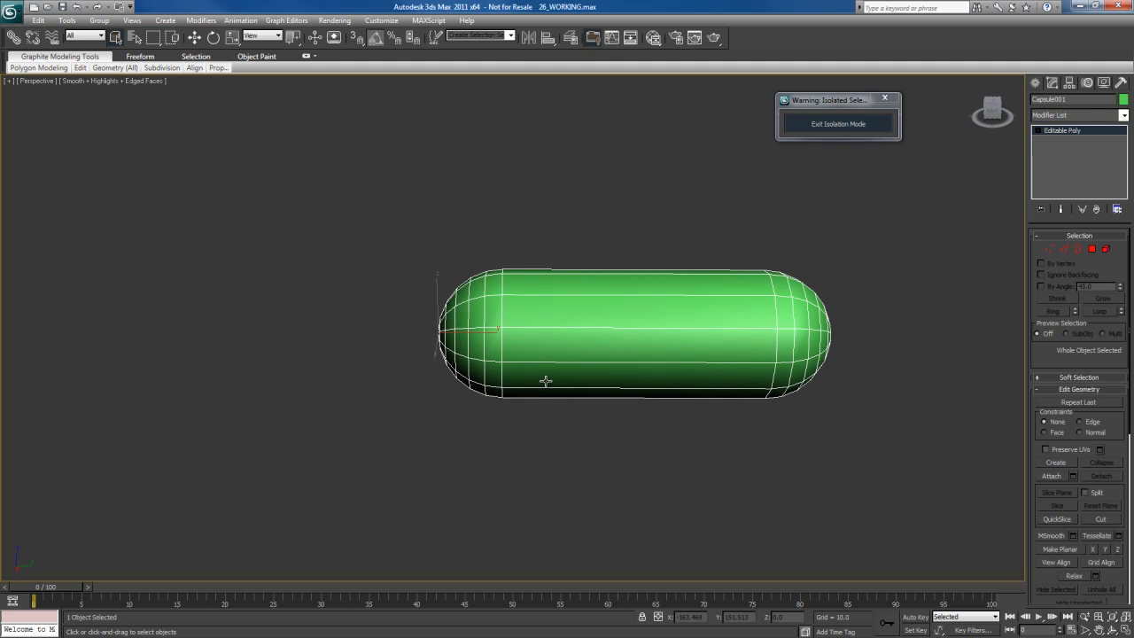
# Step: Delete the polygons of the capsule's rounded rear end, leaving that end open
pyautogui.keyDown('alt'); pyautogui.moveTo(544, 380); pyautogui.dragTo(572, 375, button='middle'); pyautogui.keyUp('alt')
pyautogui.press('4')
pyautogui.keyDown('alt'); pyautogui.moveTo(508, 355); pyautogui.dragTo(524, 348, button='middle'); pyautogui.keyUp('alt')
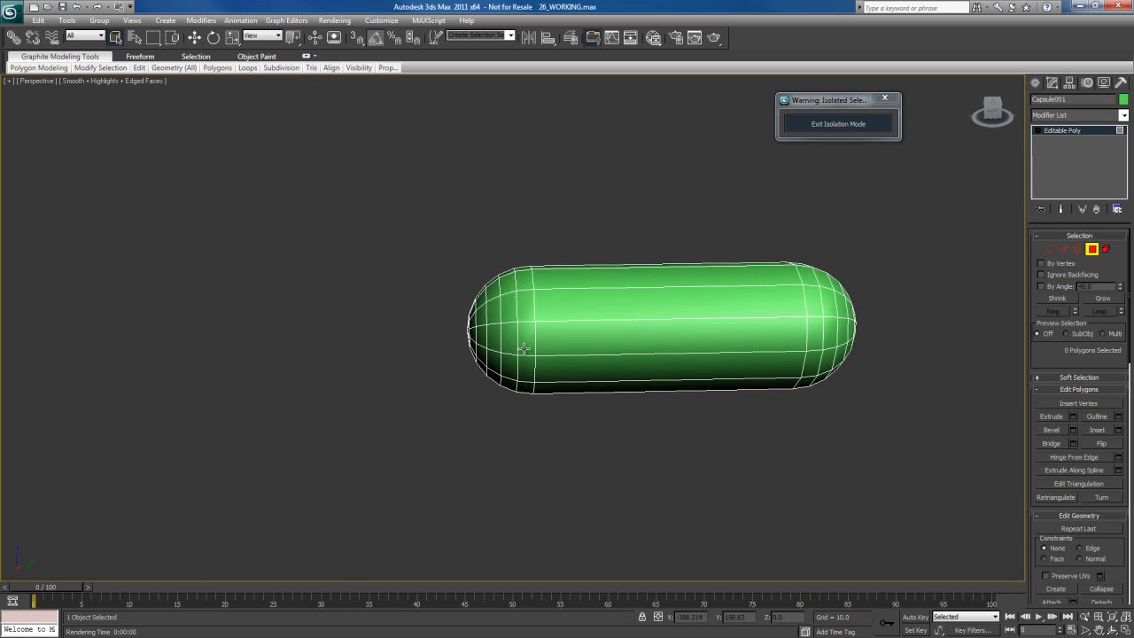
pyautogui.moveTo(519, 412); pyautogui.dragTo(526, 429)
pyautogui.keyDown('alt'); pyautogui.moveTo(481, 389); pyautogui.dragTo(655, 362, button='middle'); pyautogui.keyUp('alt')
pyautogui.press('z')
pyautogui.keyDown('alt'); pyautogui.moveTo(685, 399); pyautogui.dragTo(576, 390, button='middle'); pyautogui.keyUp('alt')
pyautogui.scroll(-6, 576, 391)
pyautogui.keyDown('alt'); pyautogui.moveTo(646, 343); pyautogui.dragTo(589, 365, button='middle'); pyautogui.keyUp('alt')
pyautogui.press('Delete')
# Step: Exit isolation mode and move the vertices of the pin's rounded front end along Y to adjust its length
pyautogui.keyDown('alt'); pyautogui.moveTo(649, 317); pyautogui.dragTo(728, 273, button='middle'); pyautogui.keyUp('alt')
pyautogui.press('1')
pyautogui.moveTo(727, 273); pyautogui.dragTo(533, 492)
pyautogui.click(839, 124)
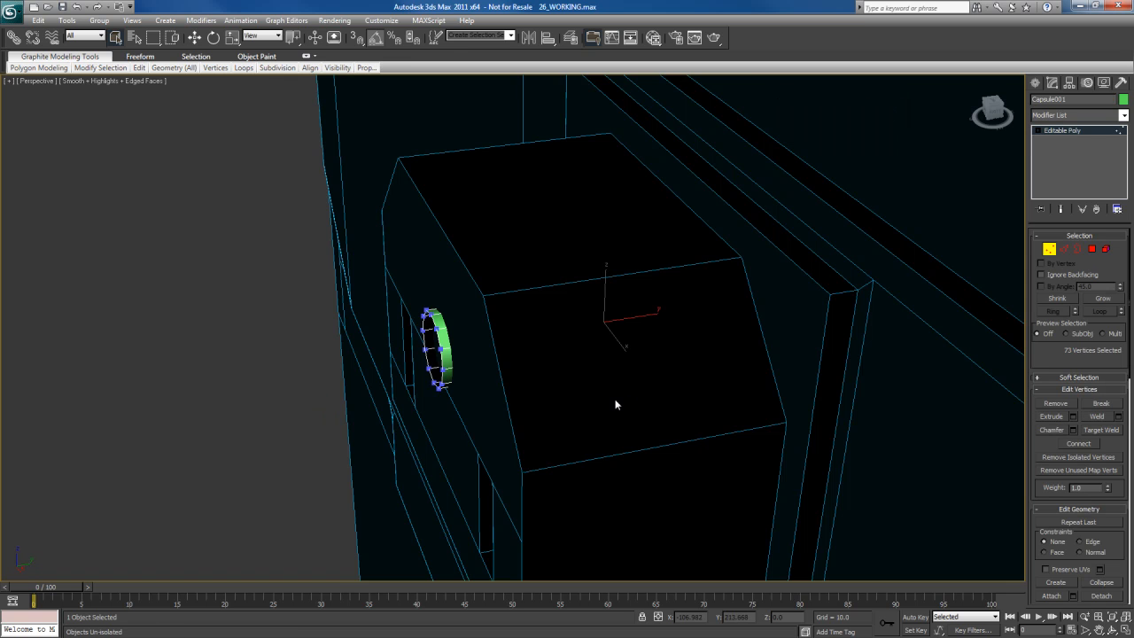
pyautogui.press('z')
pyautogui.scroll(-8, 641, 395)
pyautogui.press('w')
pyautogui.moveTo(542, 336); pyautogui.dragTo(583, 345)
pyautogui.keyDown('alt'); pyautogui.moveTo(636, 366); pyautogui.dragTo(540, 359, button='middle'); pyautogui.keyUp('alt')
pyautogui.scroll(-6, 573, 365)
# Step: Attach the capsule pin to the rear panel object and test-render the socket
pyautogui.press('q')
pyautogui.press('1')
pyautogui.click(288, 333)
pyautogui.moveTo(558, 428)
pyautogui.keyDown('alt'); pyautogui.mouseDown(button='middle')
pyautogui.moveTo(559, 389)
pyautogui.moveTo(561, 414)
pyautogui.mouseUp(button='middle'); pyautogui.keyUp('alt')
pyautogui.click(657, 344)
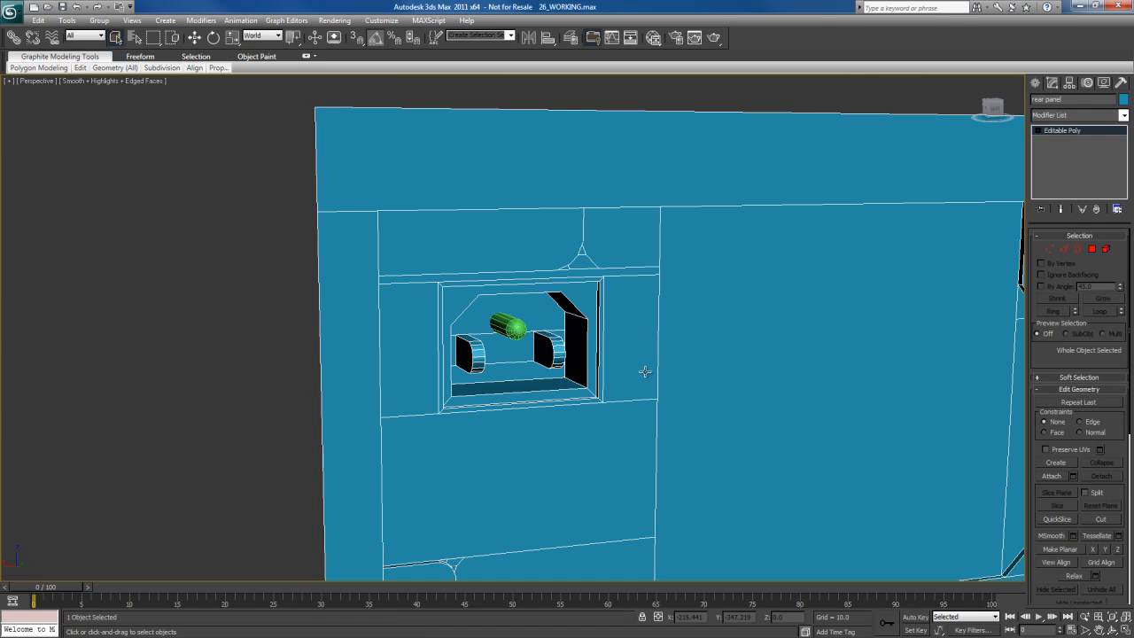
pyautogui.rightClick(624, 351)
pyautogui.click(600, 252)
pyautogui.keyDown('alt'); pyautogui.moveTo(605, 371); pyautogui.dragTo(571, 389, button='middle'); pyautogui.keyUp('alt')
pyautogui.hotkey('shift', 'q')
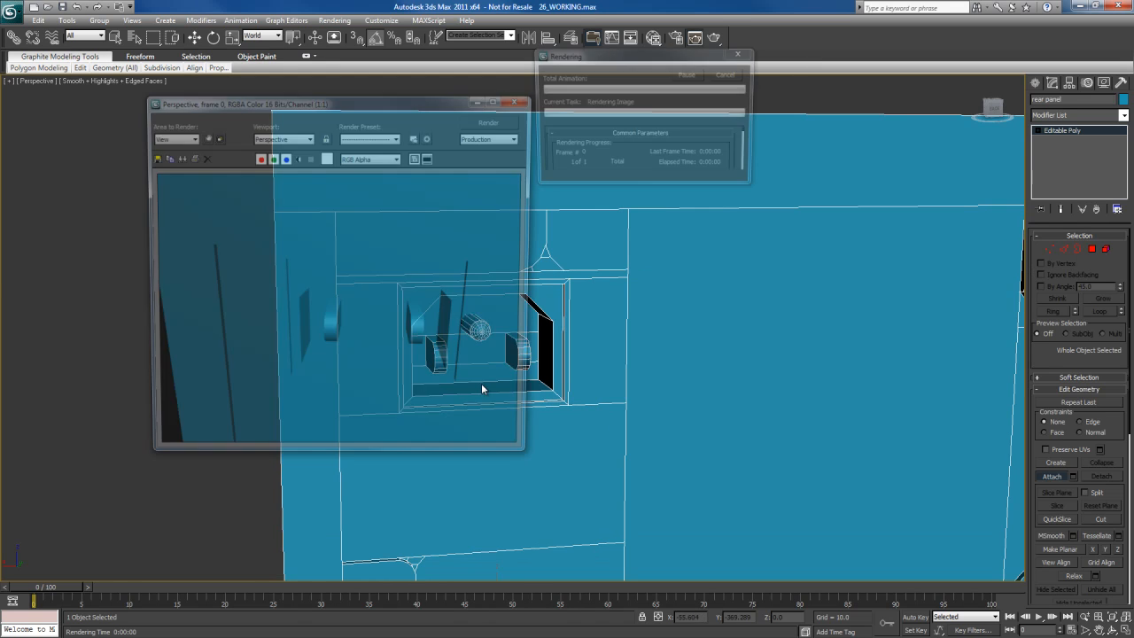
pyautogui.click(528, 101)
# Step: Chamfer the four corner edges of the socket's outer recess by 0.513, and chamfer the resulting edges by 0.216 to round the corners
pyautogui.moveTo(568, 387); pyautogui.dragTo(591, 395, button='middle')
pyautogui.scroll(3, 591, 395)
pyautogui.scroll(3, 591, 395)
pyautogui.moveTo(526, 425); pyautogui.dragTo(493, 426, button='middle')
pyautogui.scroll(3, 570, 412)
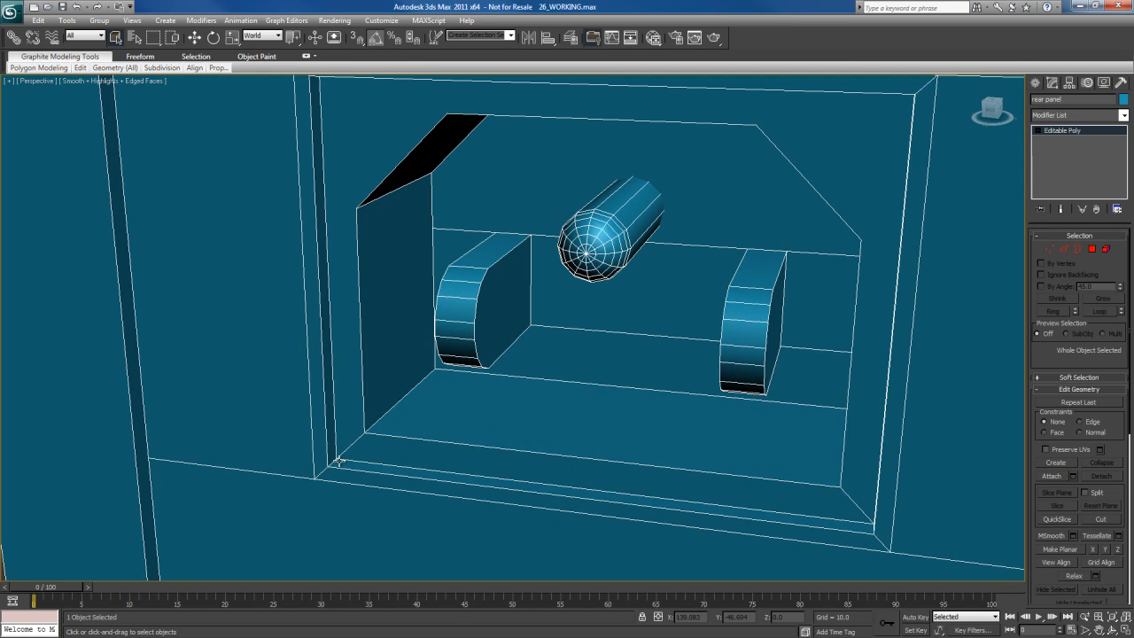
pyautogui.press('2')
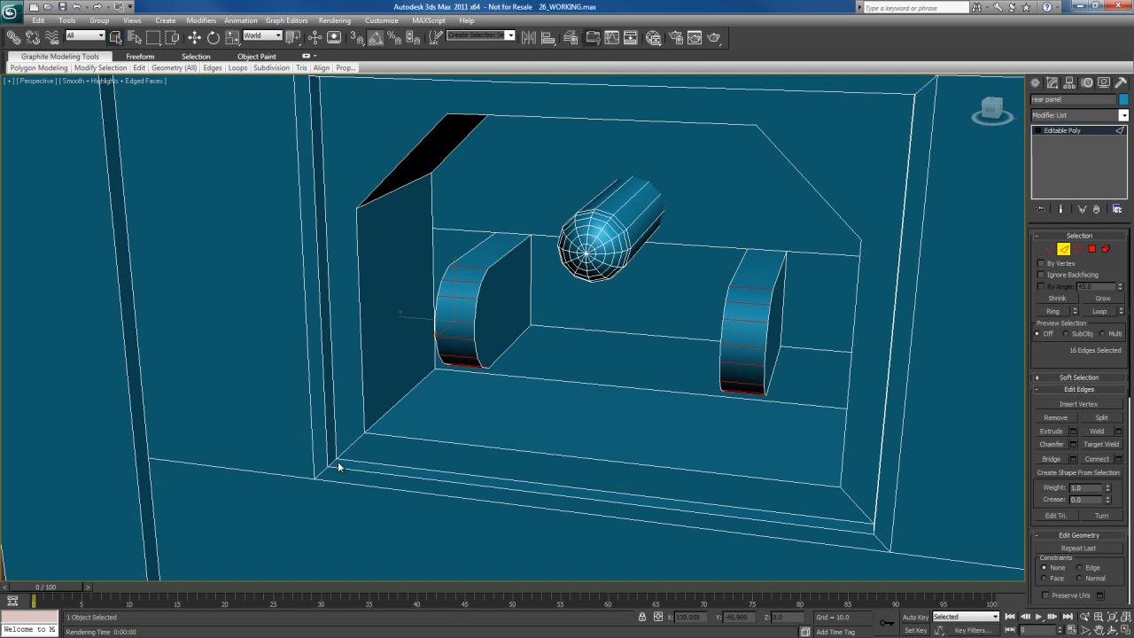
pyautogui.click(338, 461)
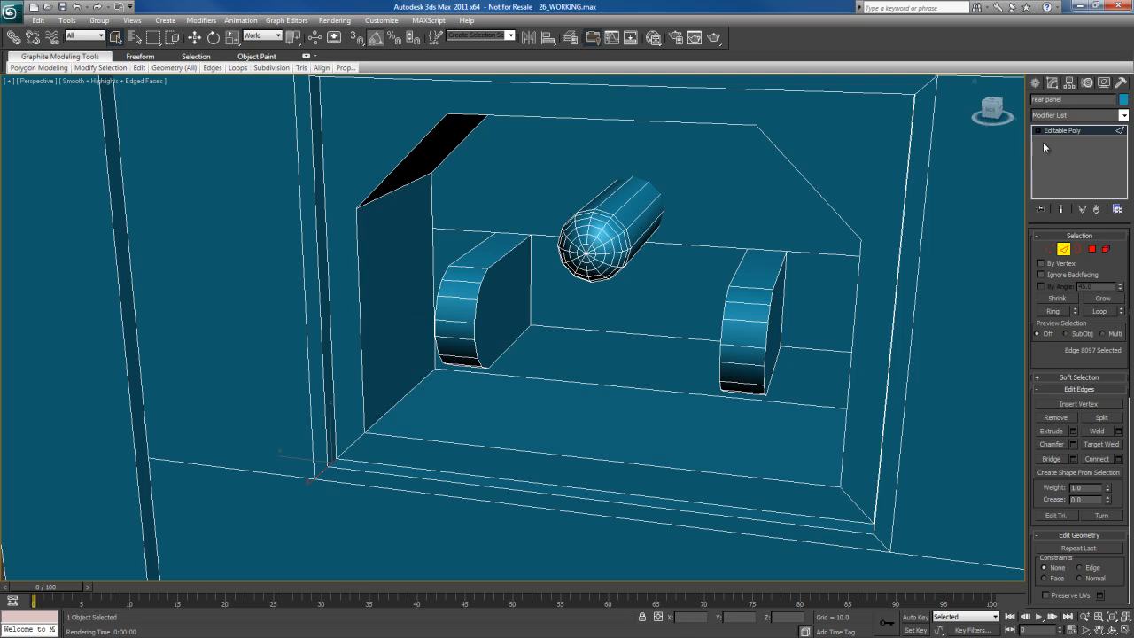
pyautogui.click(1054, 310)
pyautogui.keyDown('alt'); pyautogui.moveTo(646, 281); pyautogui.dragTo(520, 276, button='middle'); pyautogui.keyUp('alt')
pyautogui.rightClick(394, 148)
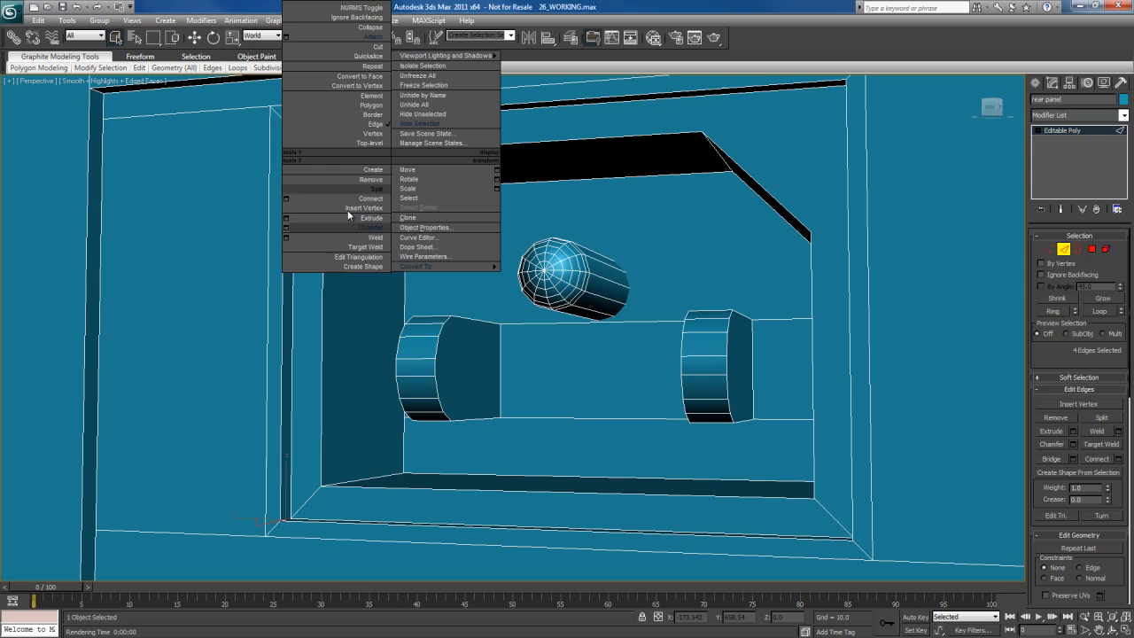
pyautogui.click(291, 232)
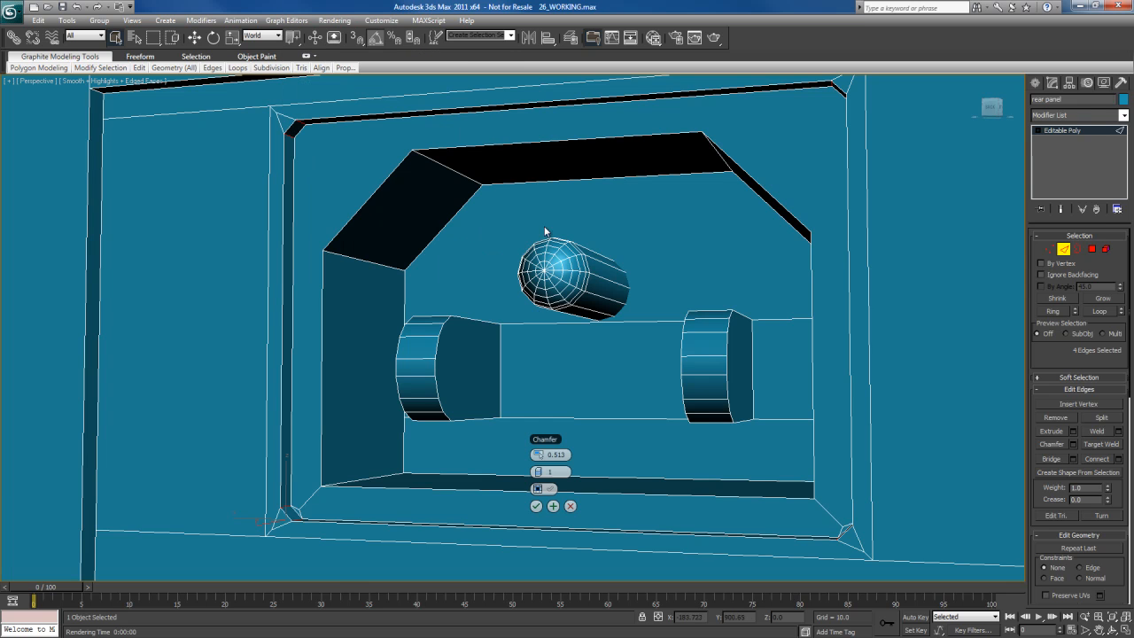
pyautogui.click(553, 507)
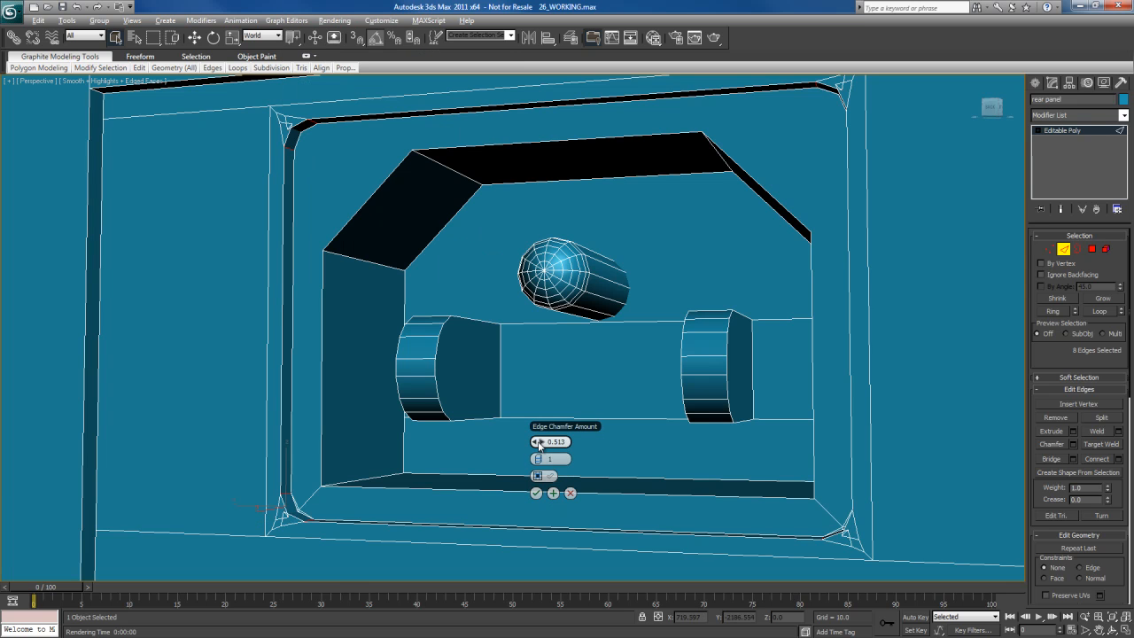
pyautogui.moveTo(537, 441); pyautogui.dragTo(520, 441)
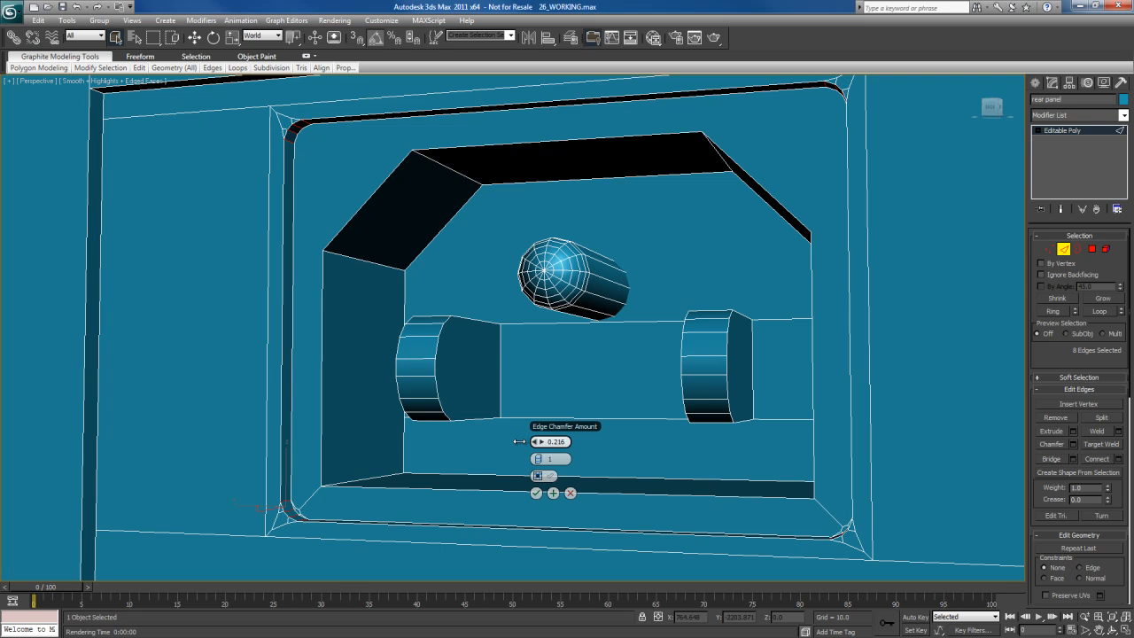
pyautogui.click(539, 494)
# Step: Test-render the socket from a distance and close up to examine the shading of the rounded recess corners
pyautogui.keyDown('alt'); pyautogui.moveTo(519, 407); pyautogui.dragTo(529, 413, button='middle'); pyautogui.keyUp('alt')
pyautogui.scroll(-3, 528, 413)
pyautogui.hotkey('shift', 'q')
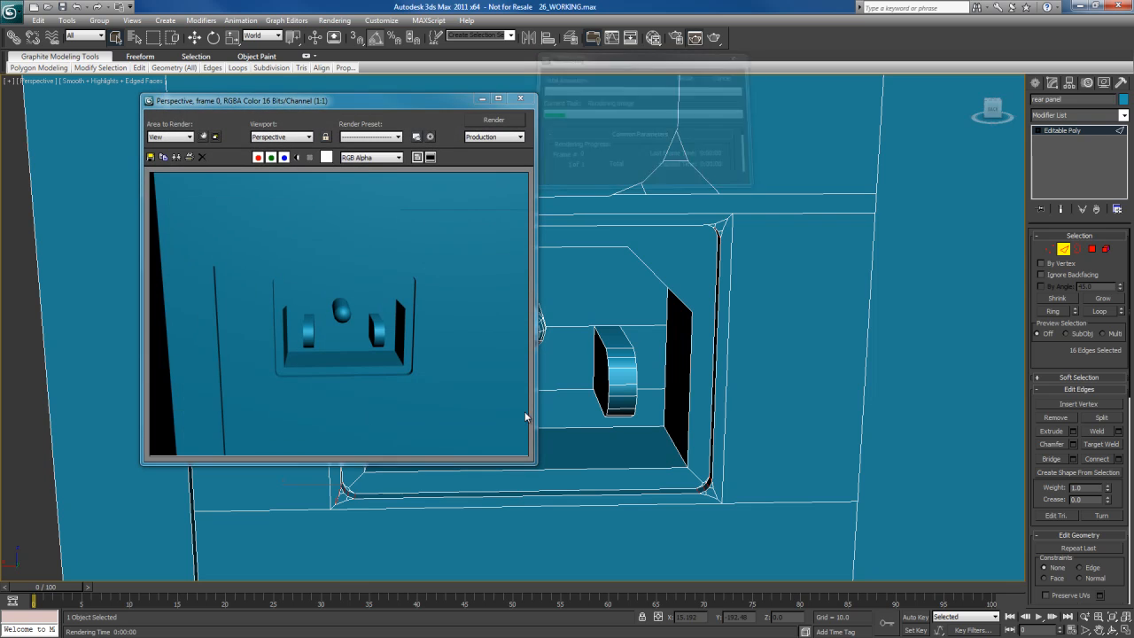
pyautogui.keyDown('alt'); pyautogui.moveTo(648, 397); pyautogui.dragTo(625, 380, button='middle'); pyautogui.keyUp('alt')
pyautogui.click(525, 99)
pyautogui.moveTo(482, 340); pyautogui.dragTo(532, 350, button='middle')
pyautogui.scroll(2, 532, 351)
pyautogui.scroll(4, 432, 277)
pyautogui.moveTo(433, 277); pyautogui.dragTo(470, 303, button='middle')
pyautogui.hotkey('shift', 'q')
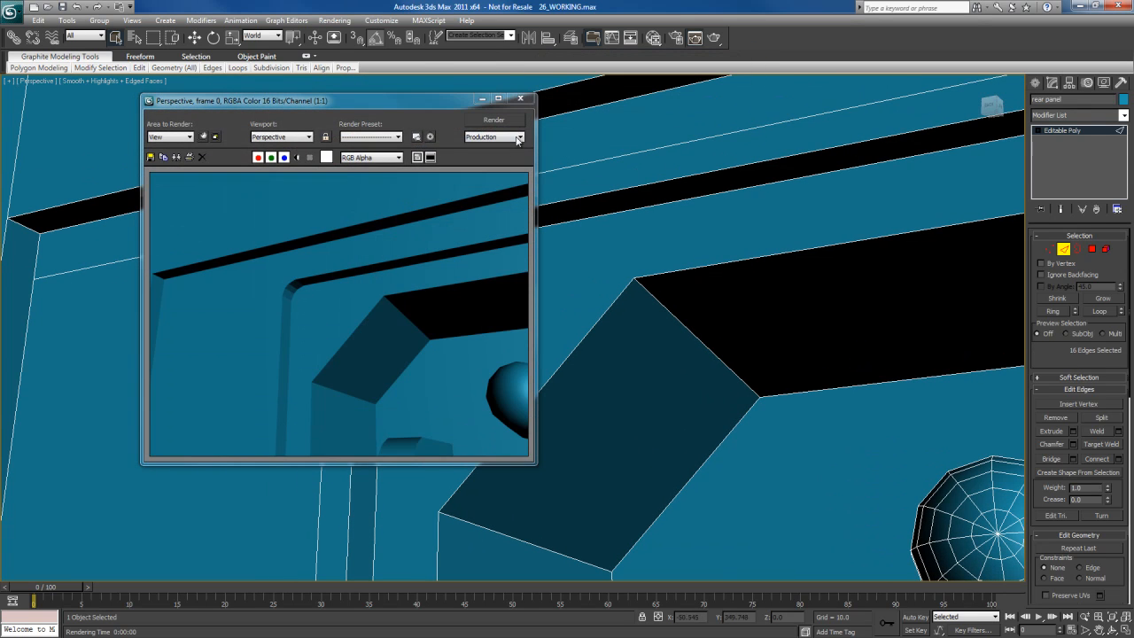
pyautogui.click(525, 100)
# Step: Apply Smooth 30 to the full polygon loop of the recess's inner side walls and test-render the corner
pyautogui.press('4')
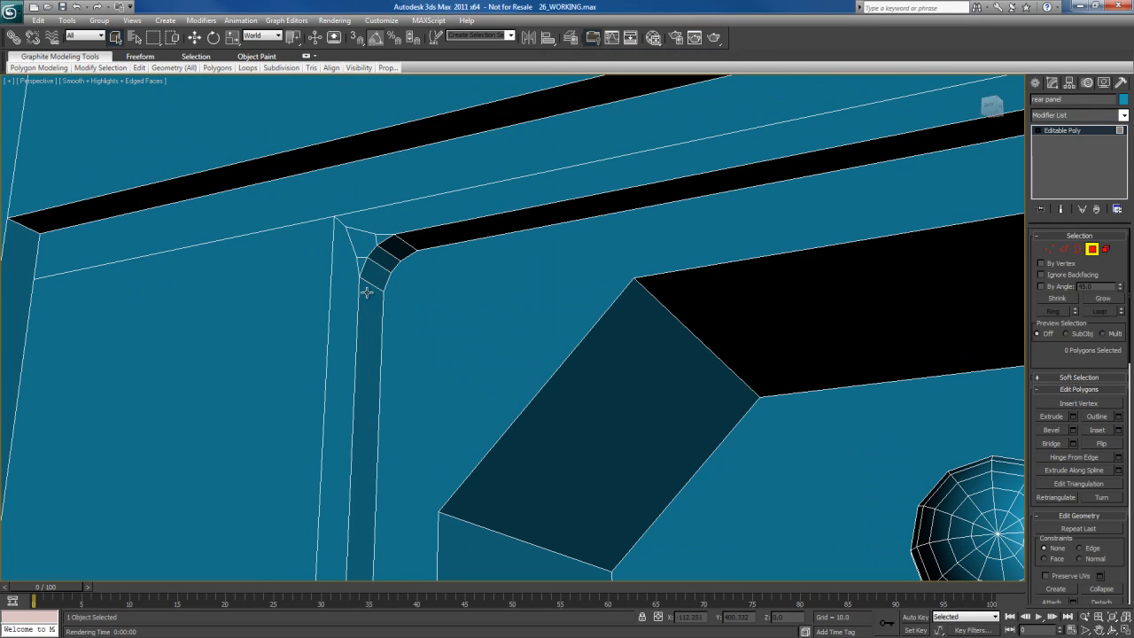
pyautogui.click(373, 276)
pyautogui.moveTo(100, 67)
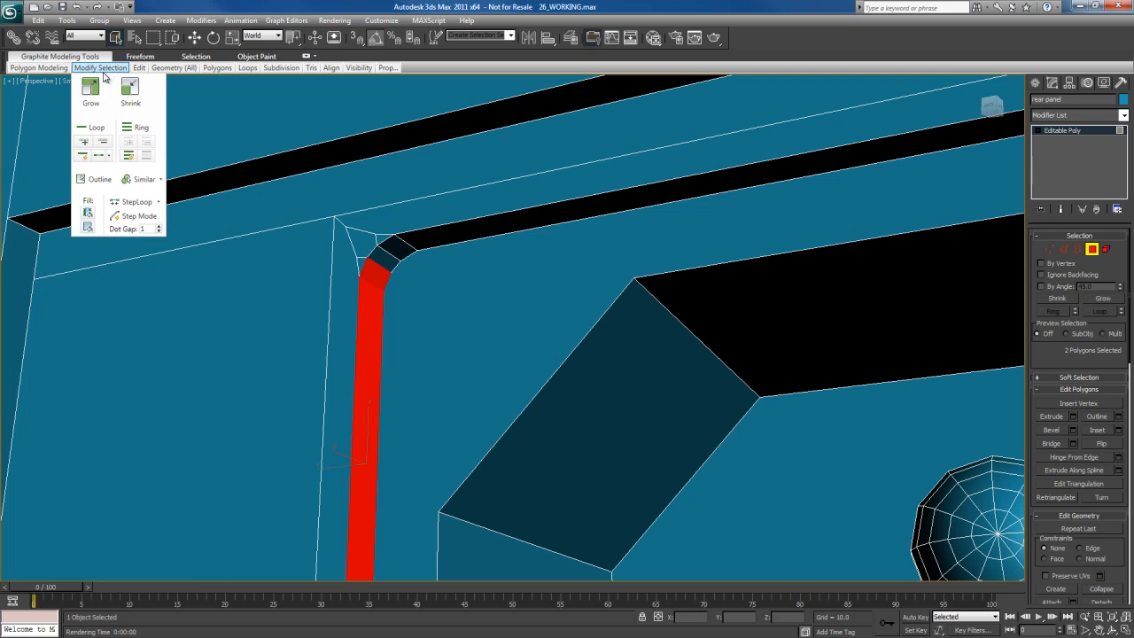
pyautogui.click(92, 127)
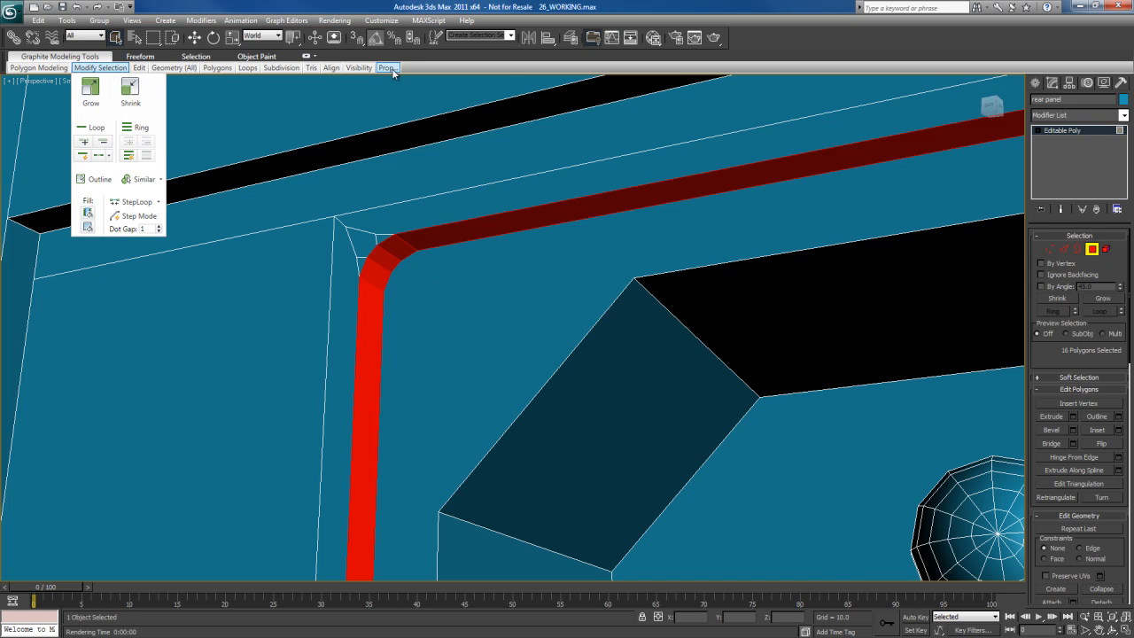
pyautogui.moveTo(393, 70)
pyautogui.click(406, 111)
pyautogui.moveTo(529, 304); pyautogui.dragTo(520, 304, button='middle')
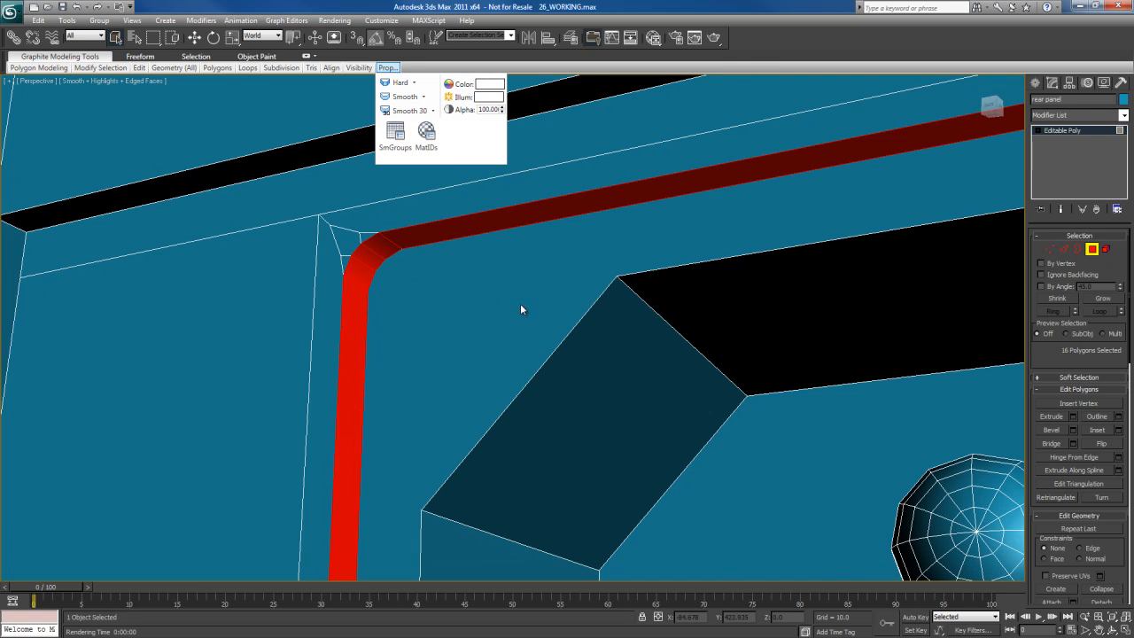
pyautogui.hotkey('shift', 'q')
pyautogui.click(520, 98)
# Step: Leave polygon editing and review the rear panel against the whole reference image in the back view
pyautogui.scroll(-8, 580, 336)
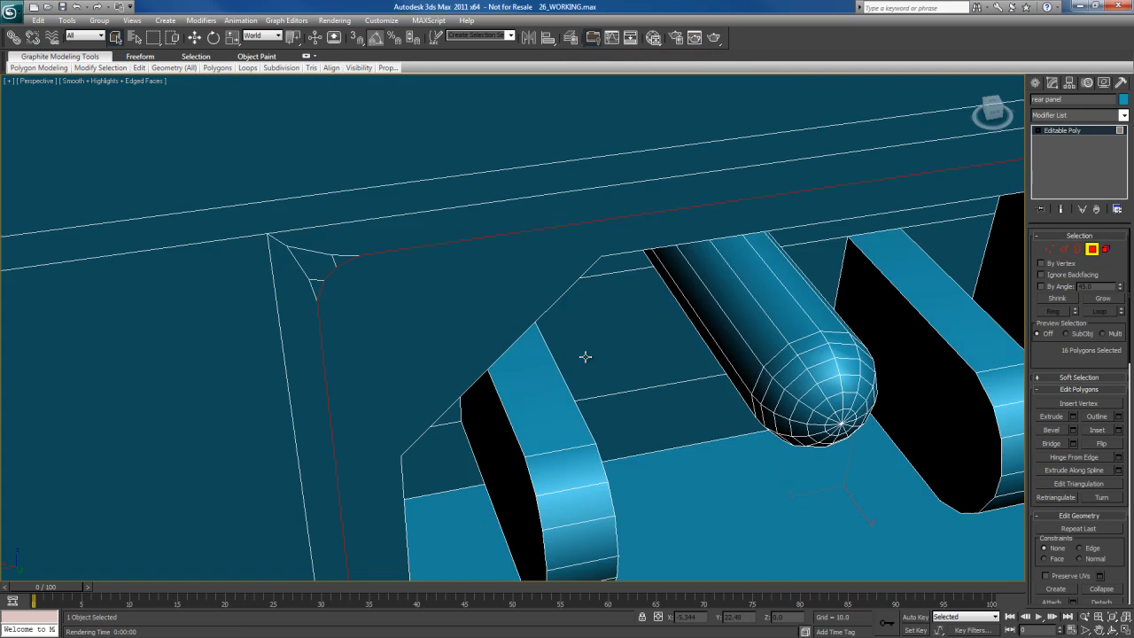
pyautogui.press('4')
pyautogui.keyDown('alt'); pyautogui.moveTo(576, 306); pyautogui.dragTo(568, 307, button='middle'); pyautogui.keyUp('alt')
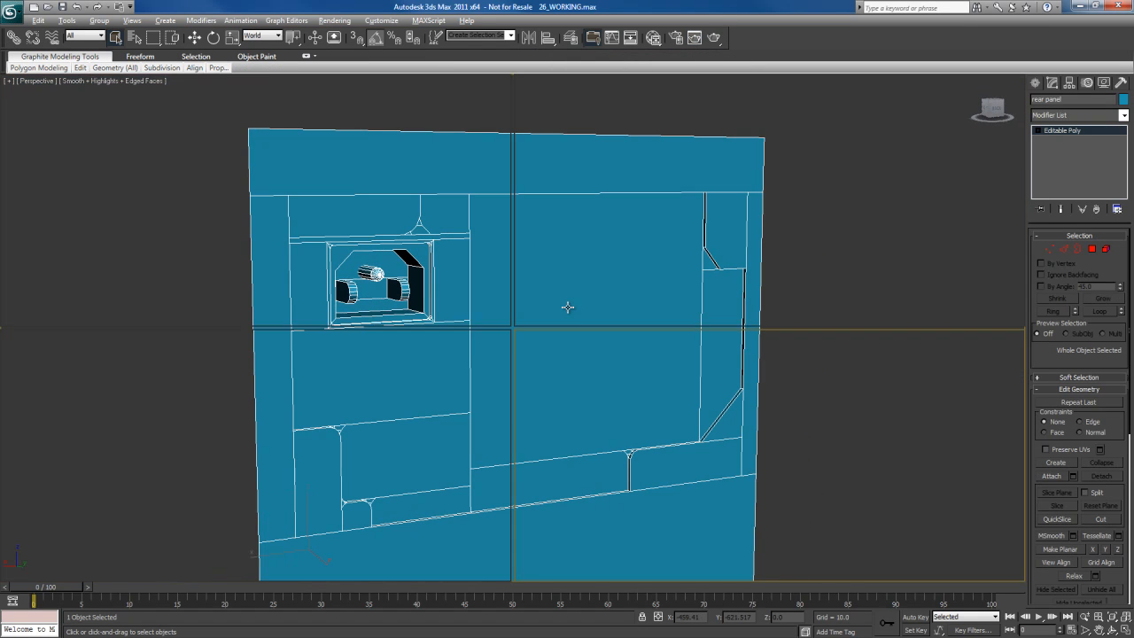
pyautogui.hotkey('alt', 'w')
pyautogui.hotkey('alt', 'w')
pyautogui.scroll(-3, 673, 329)
pyautogui.scroll(-2, 605, 303)
pyautogui.moveTo(605, 303); pyautogui.dragTo(580, 285, button='middle')
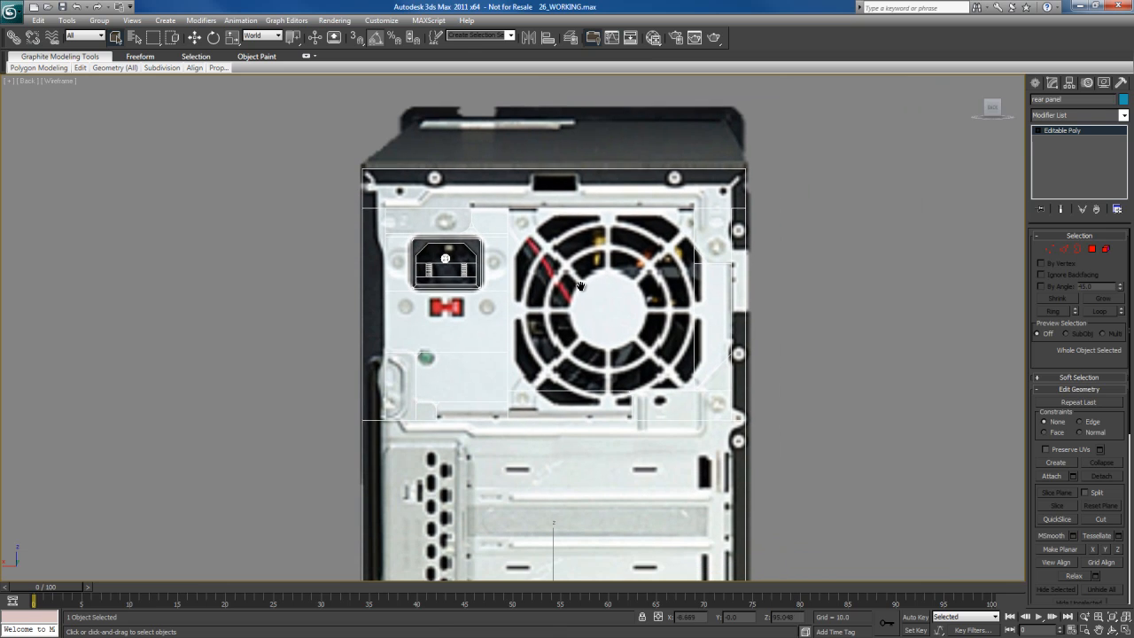